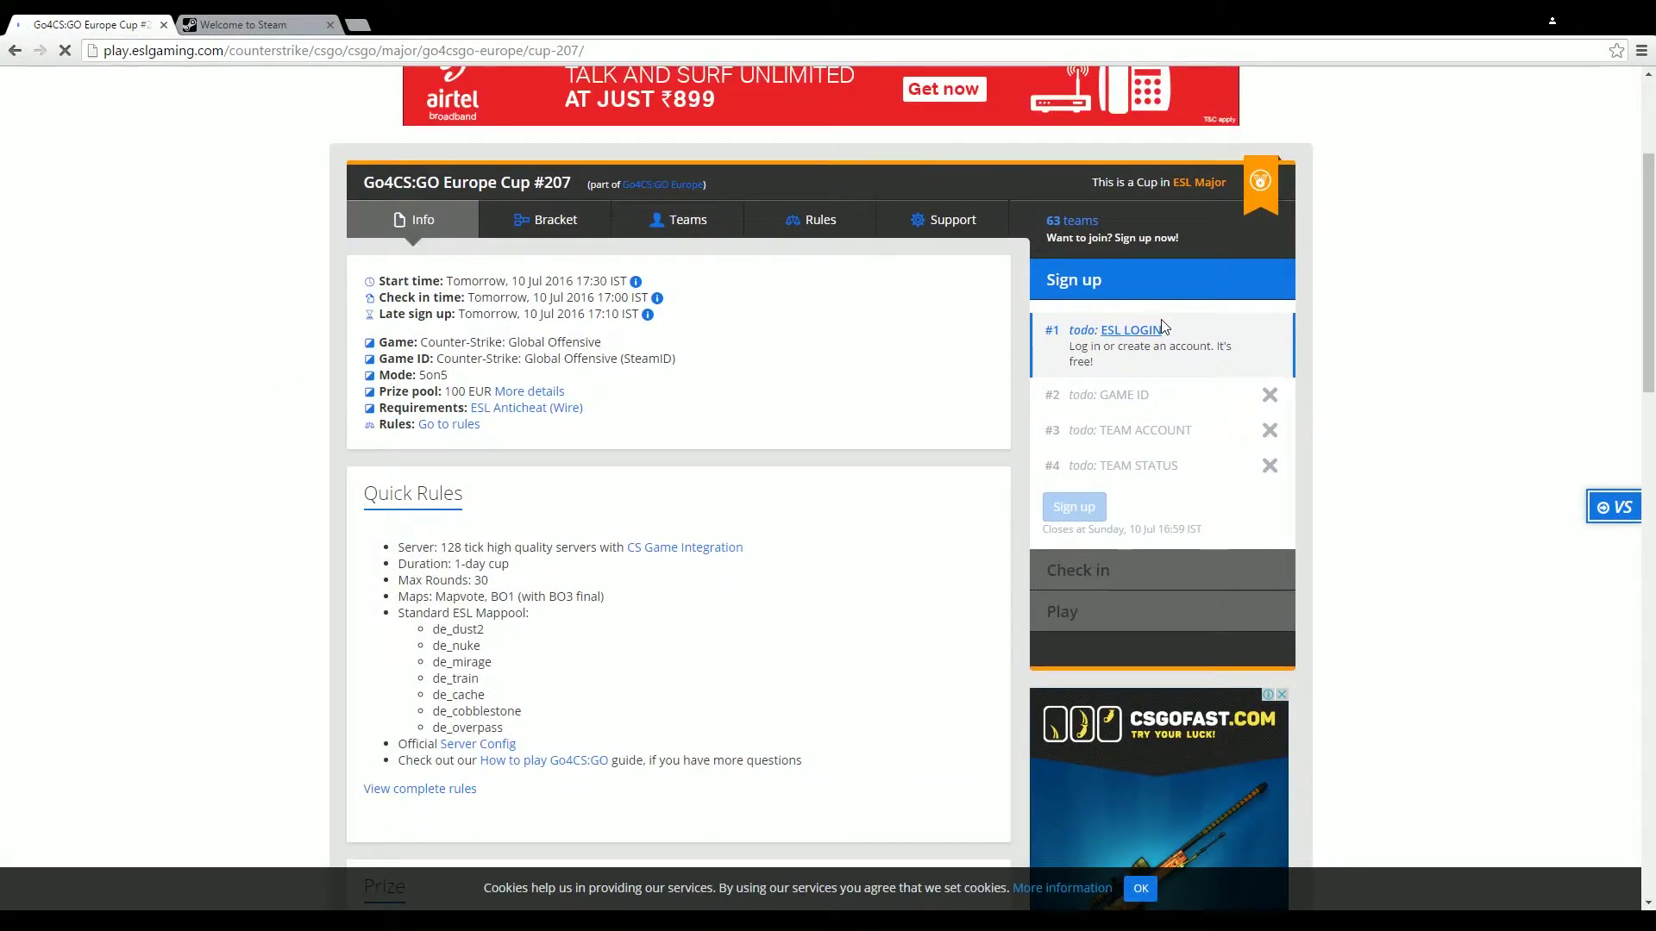
# Open the ESL login window and go to the 'New here? Sign up' registration page
pyautogui.moveTo(1648, 289); pyautogui.dragTo(1649, 308)
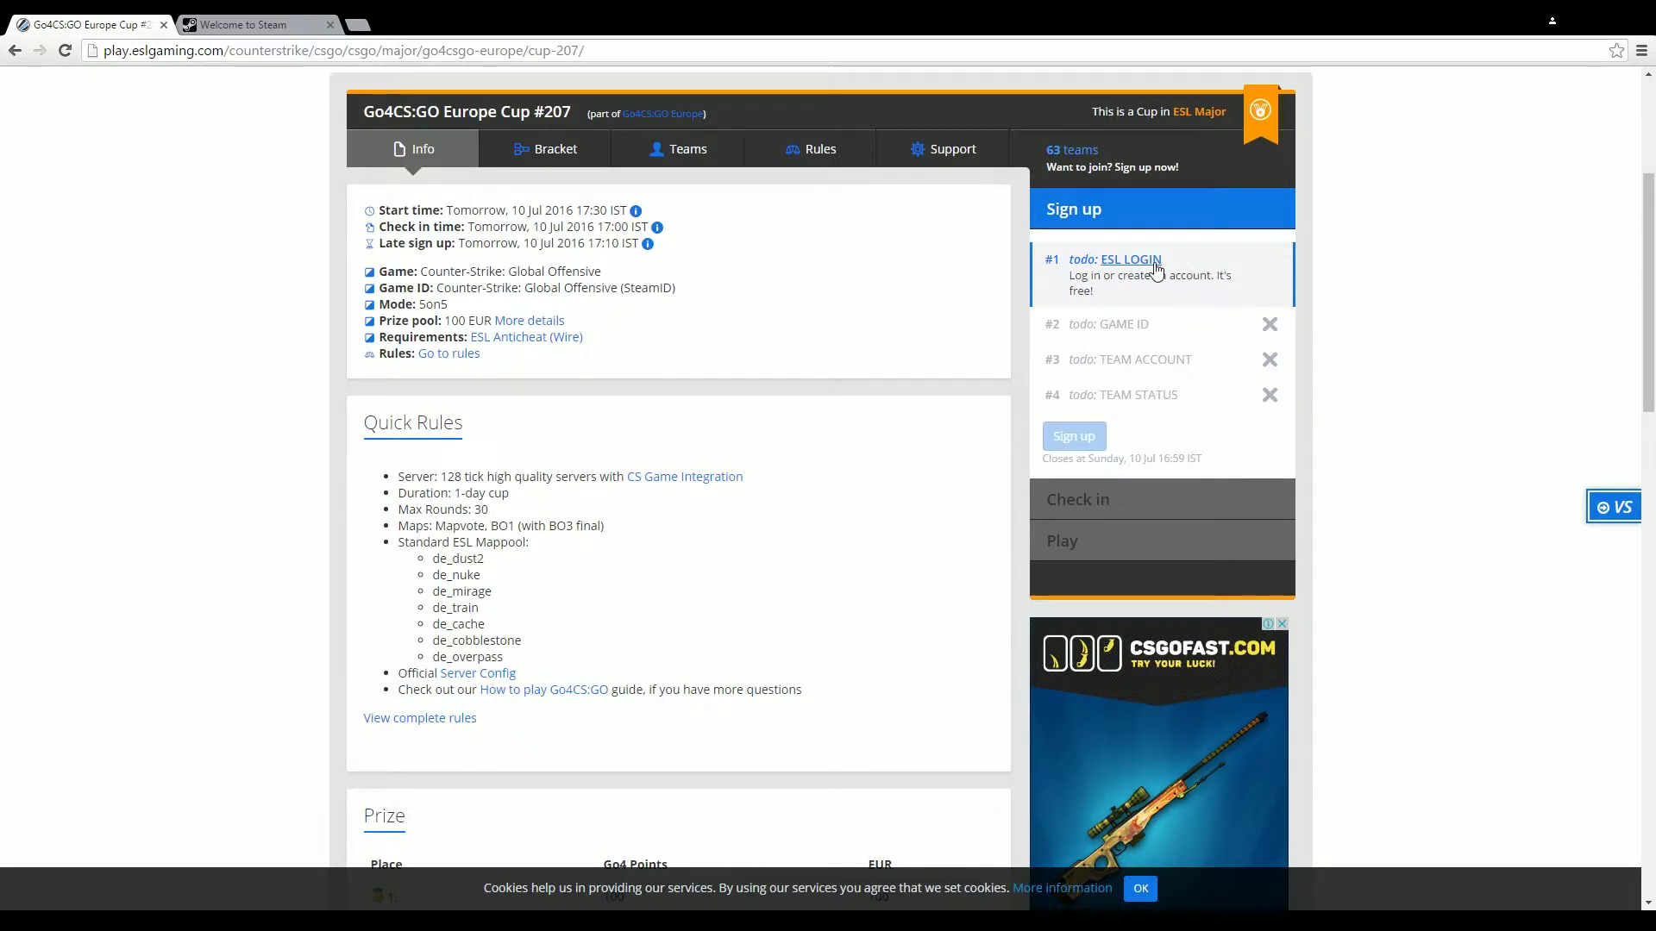
pyautogui.click(1126, 261)
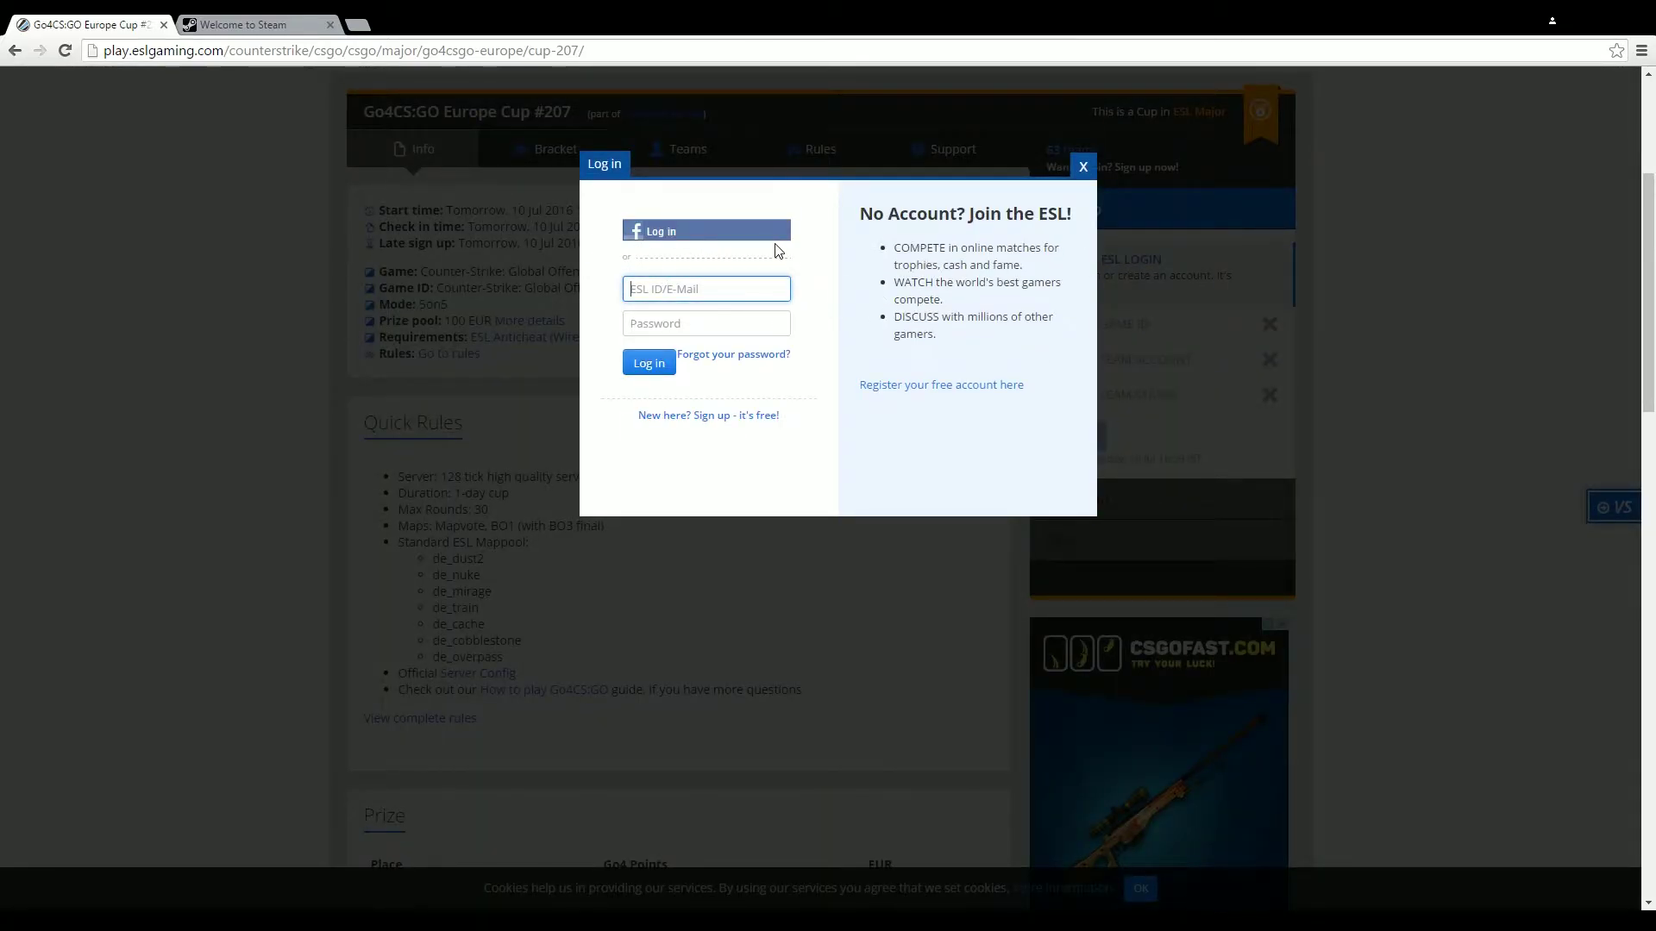
pyautogui.click(709, 415)
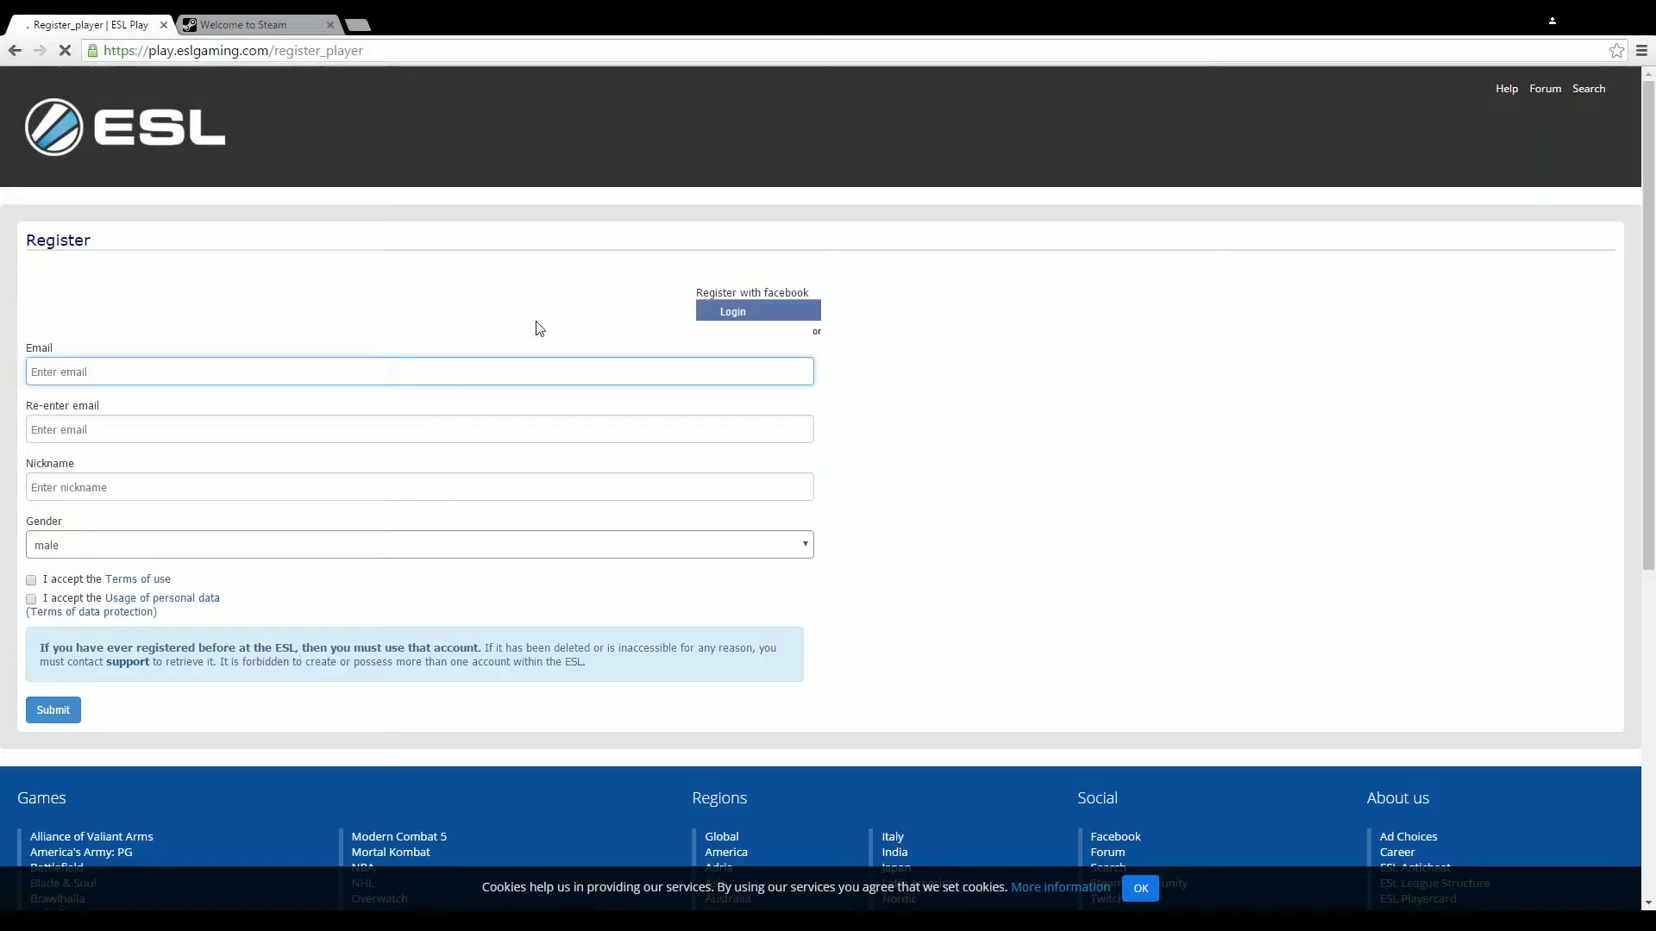
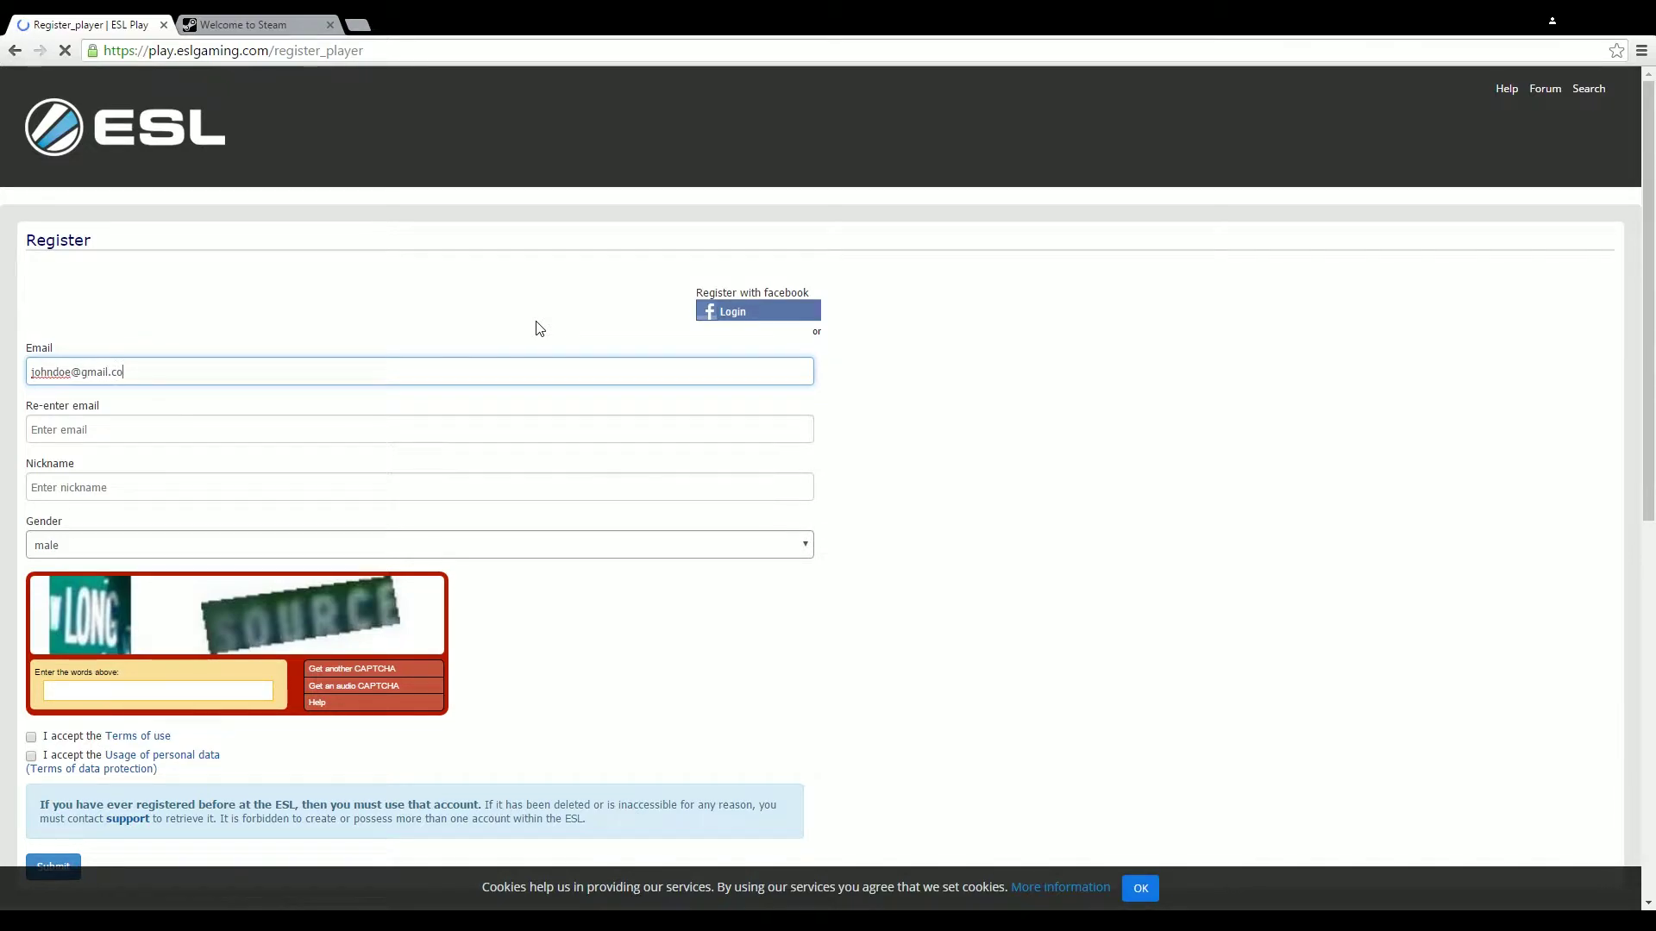
# Enter the e-mail address in Email and start retyping it in Re-enter email
pyautogui.press('Tab')
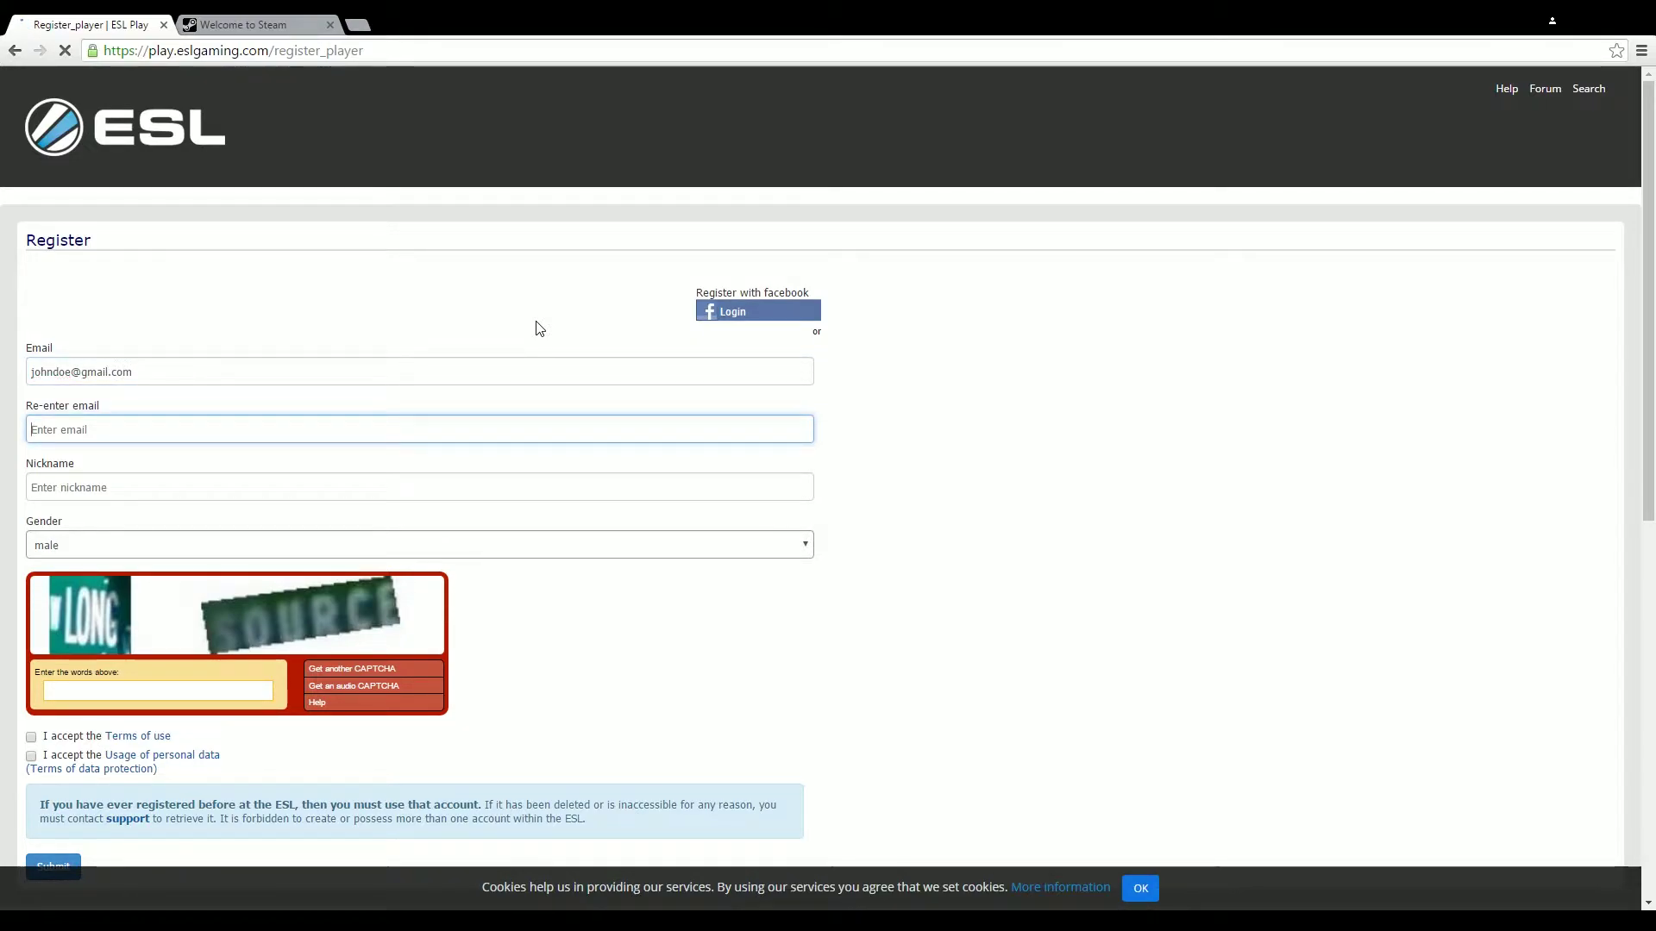
pyautogui.write('johnd')
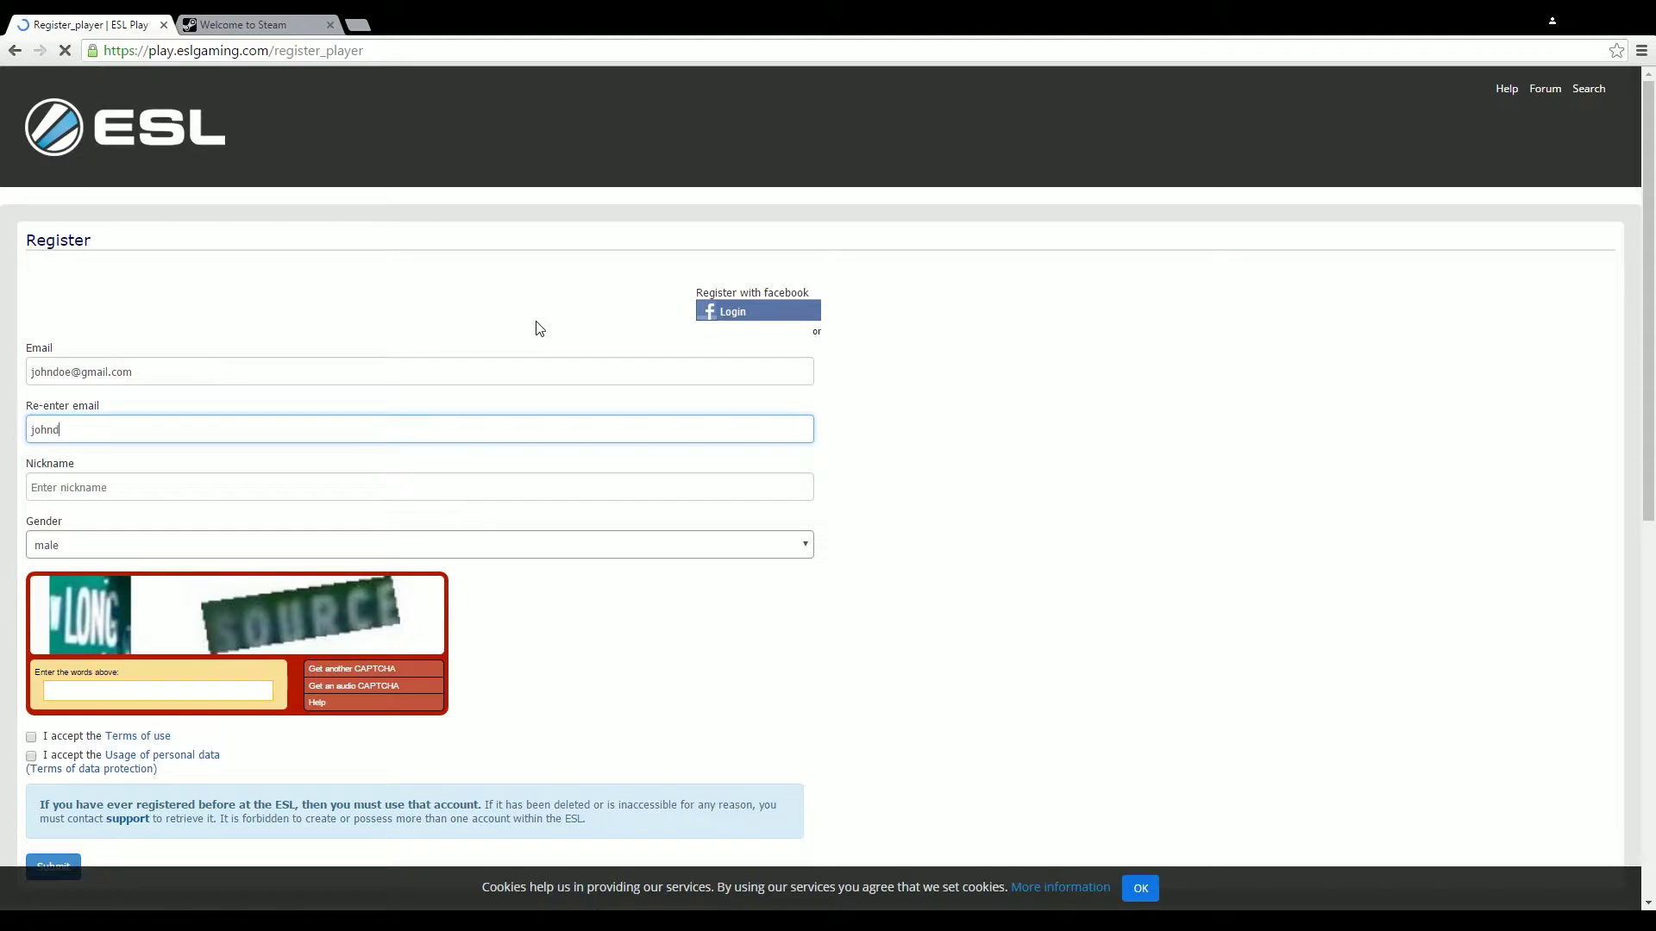
pyautogui.write('oe@gmail.')
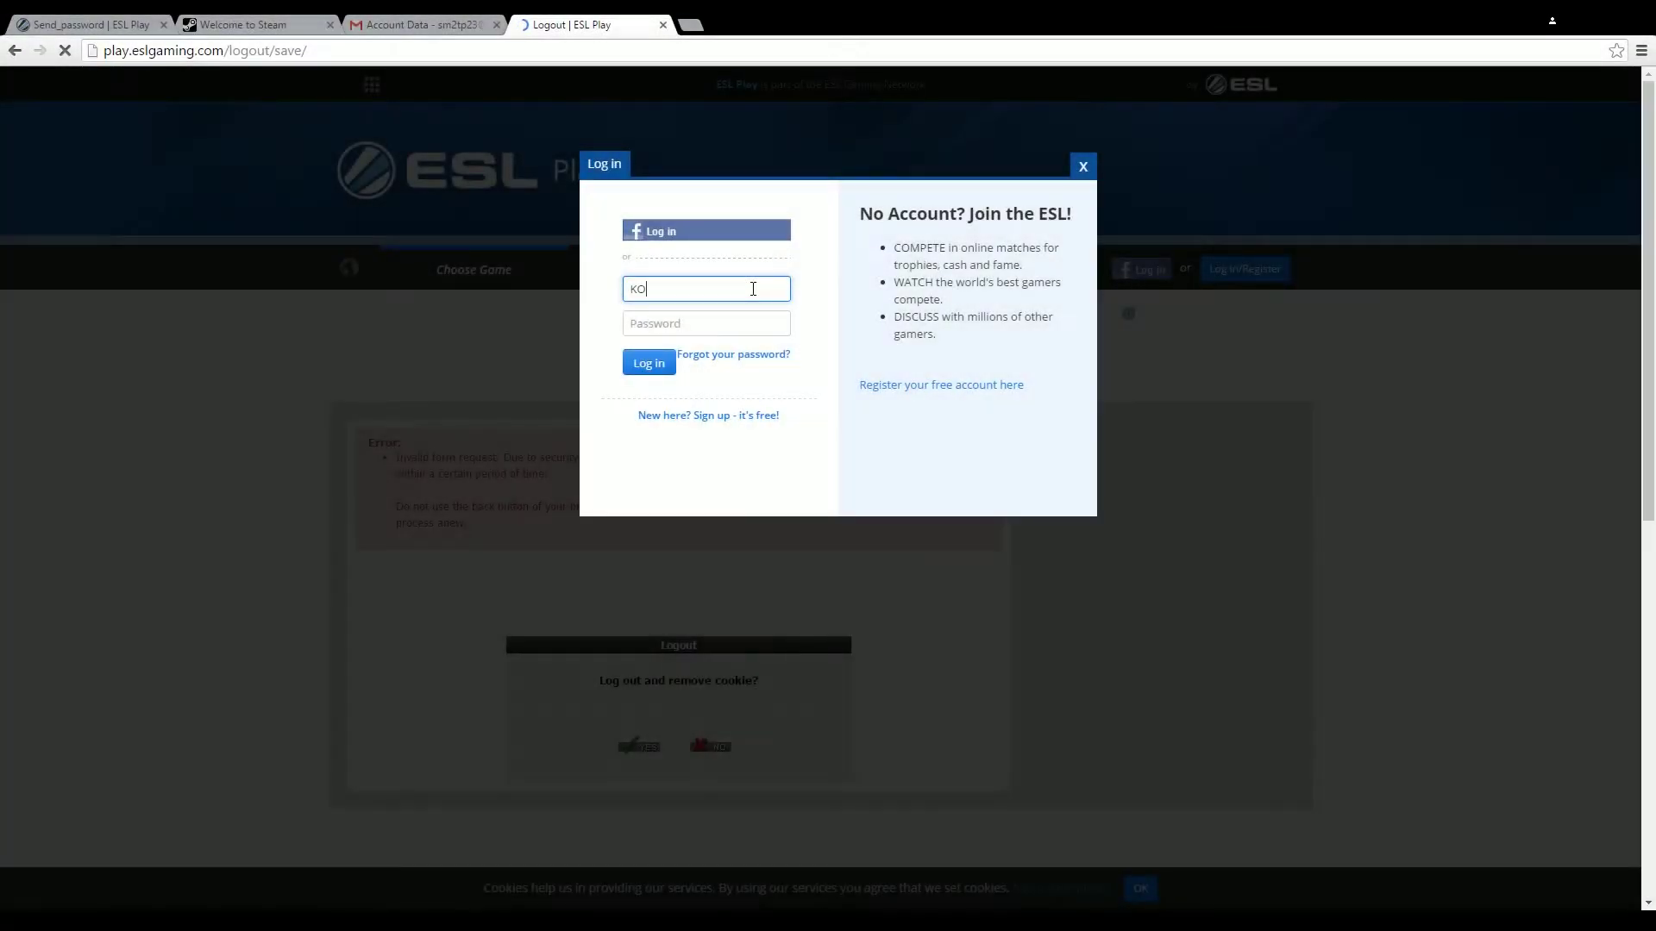
# Log in with the ESL account name and password, then reopen the Go4CS:GO Europe Cup #207 page
pyautogui.click(753, 289)
pyautogui.write('KOONAL')
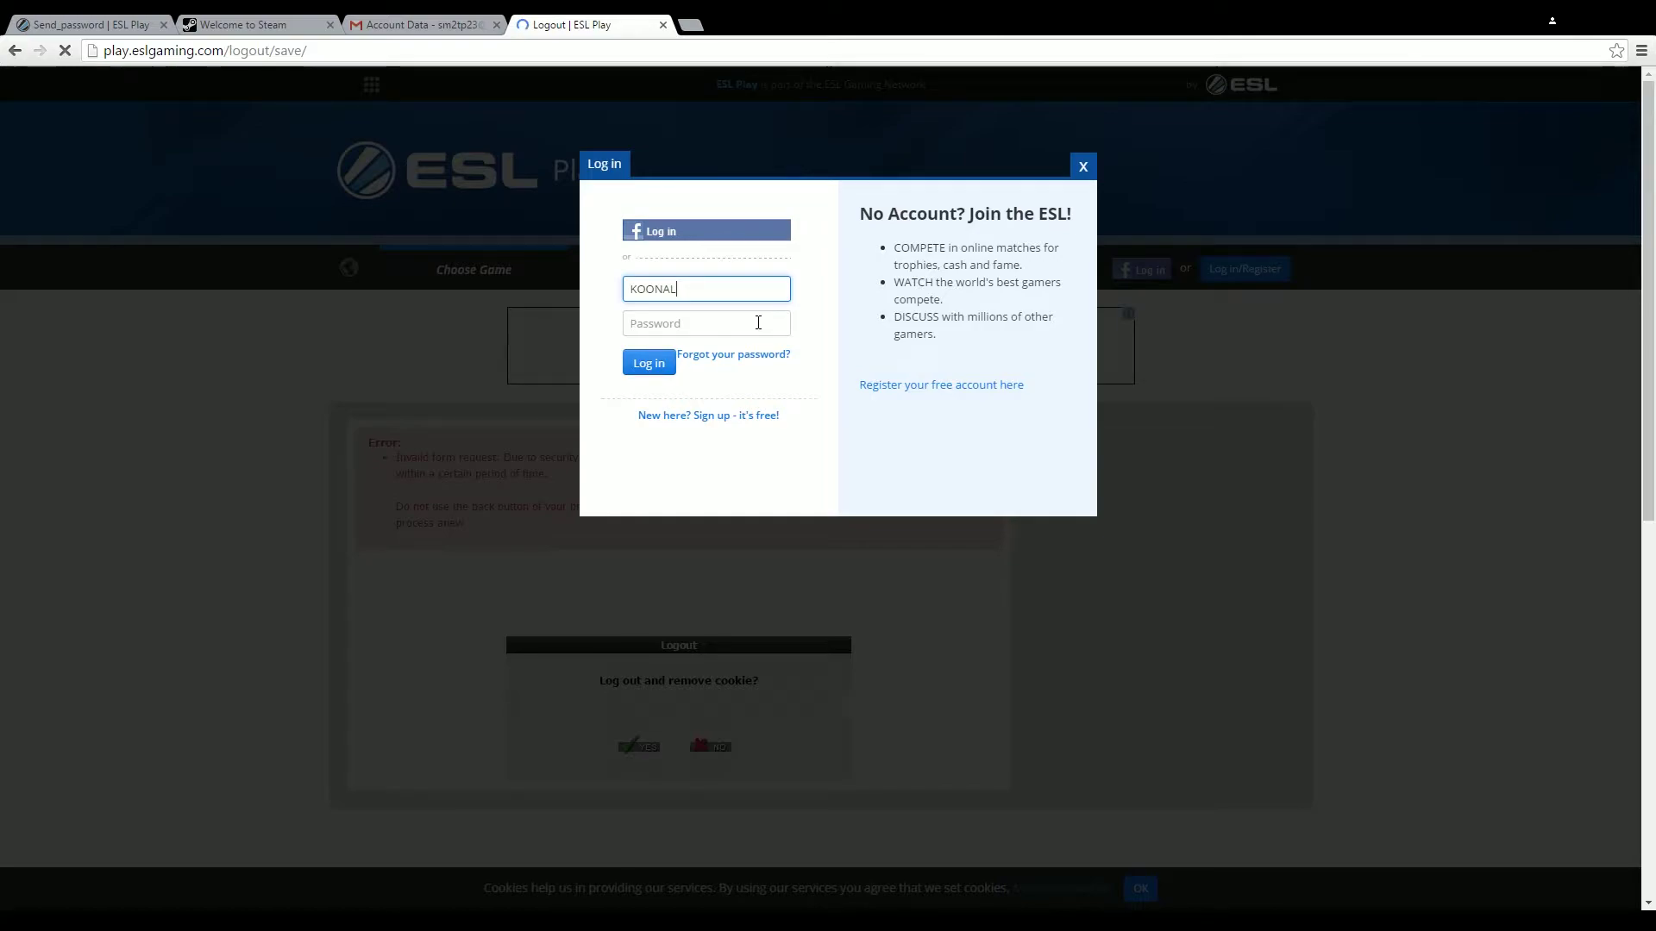
pyautogui.click(661, 321)
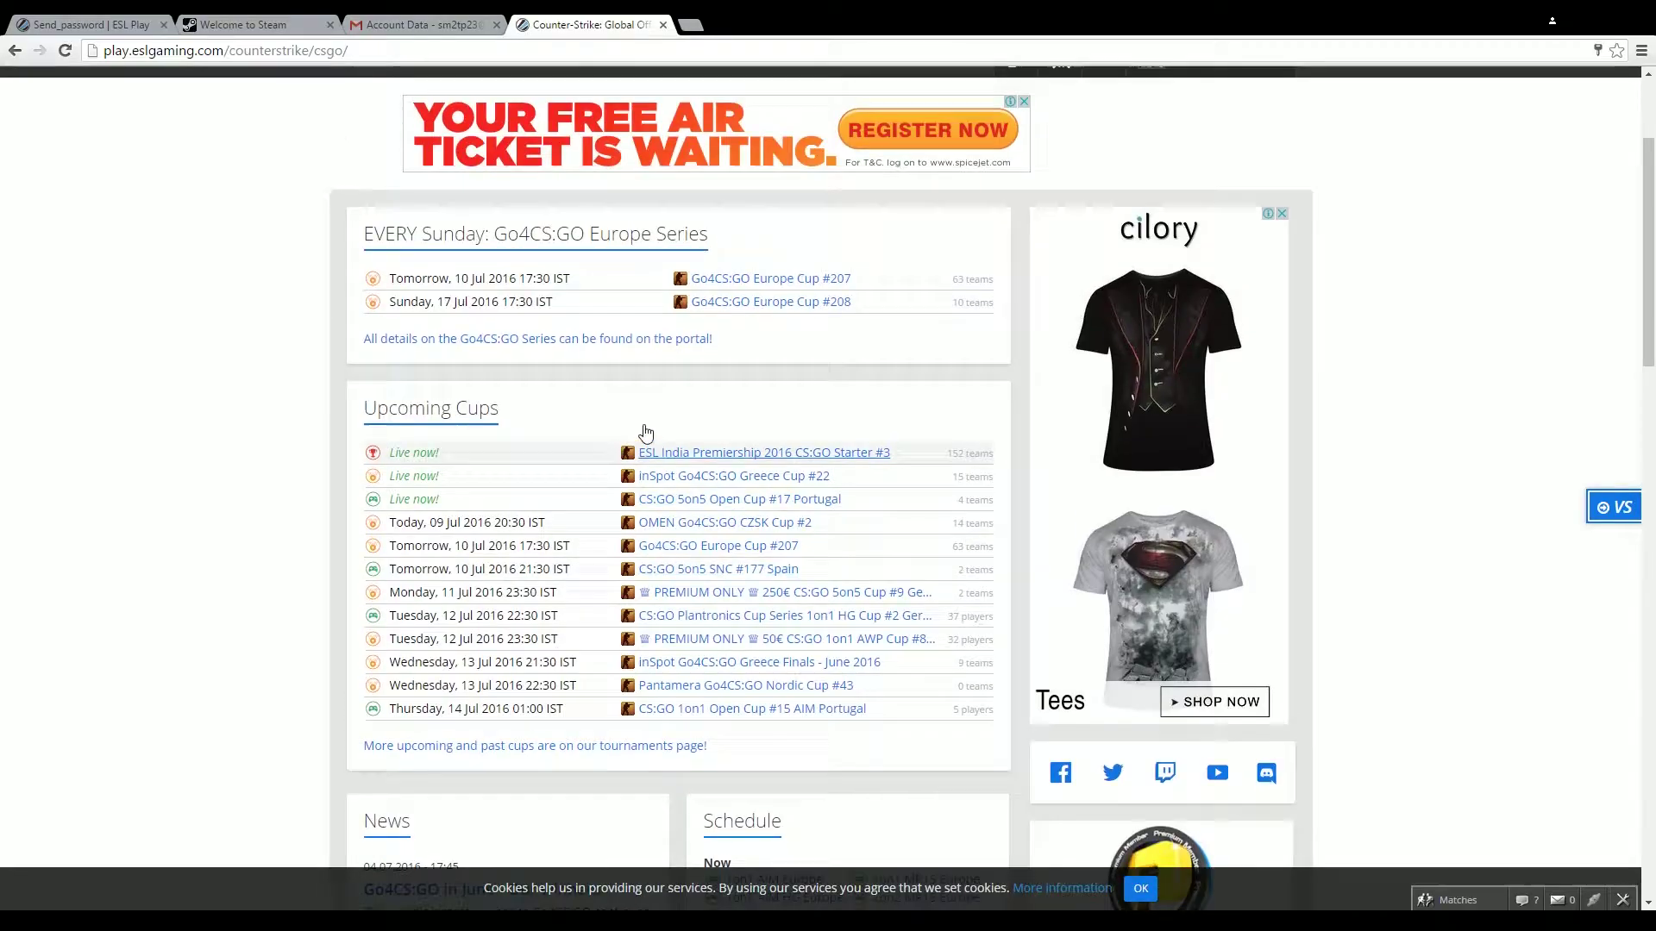
pyautogui.click(762, 321)
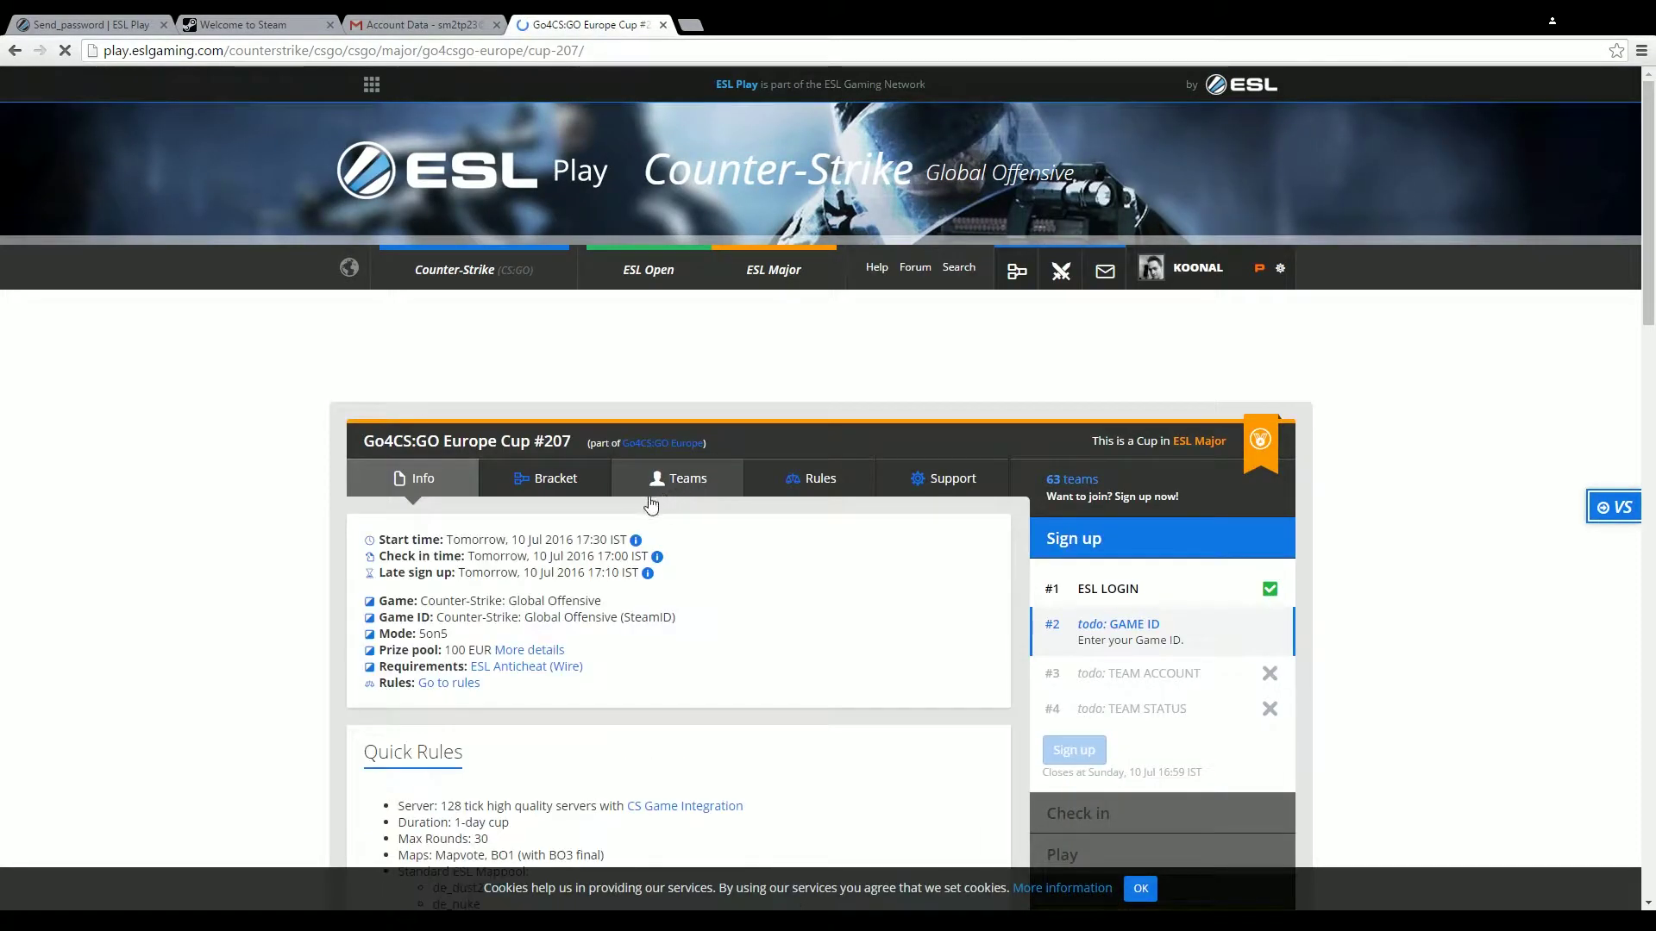
pyautogui.moveTo(705, 590)
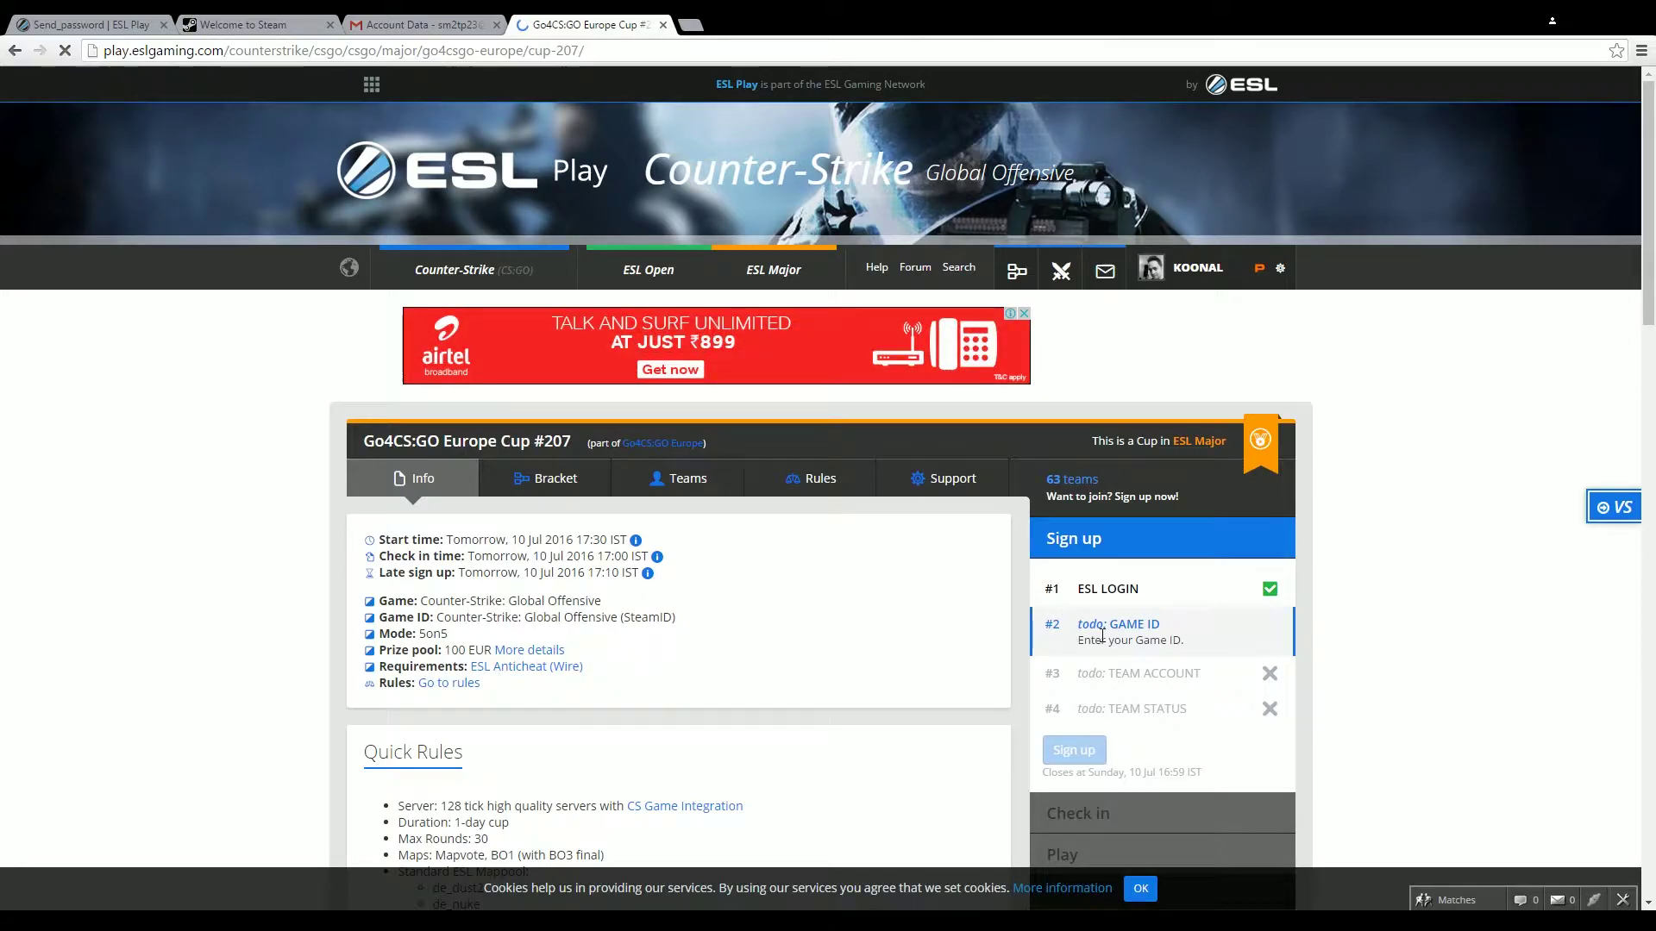
pyautogui.moveTo(1044, 590); pyautogui.dragTo(1069, 599)
# Open 'Link your Game ID' from GAME ID and follow its steamidfinder link to the Steam ID Finder
pyautogui.click(1133, 627)
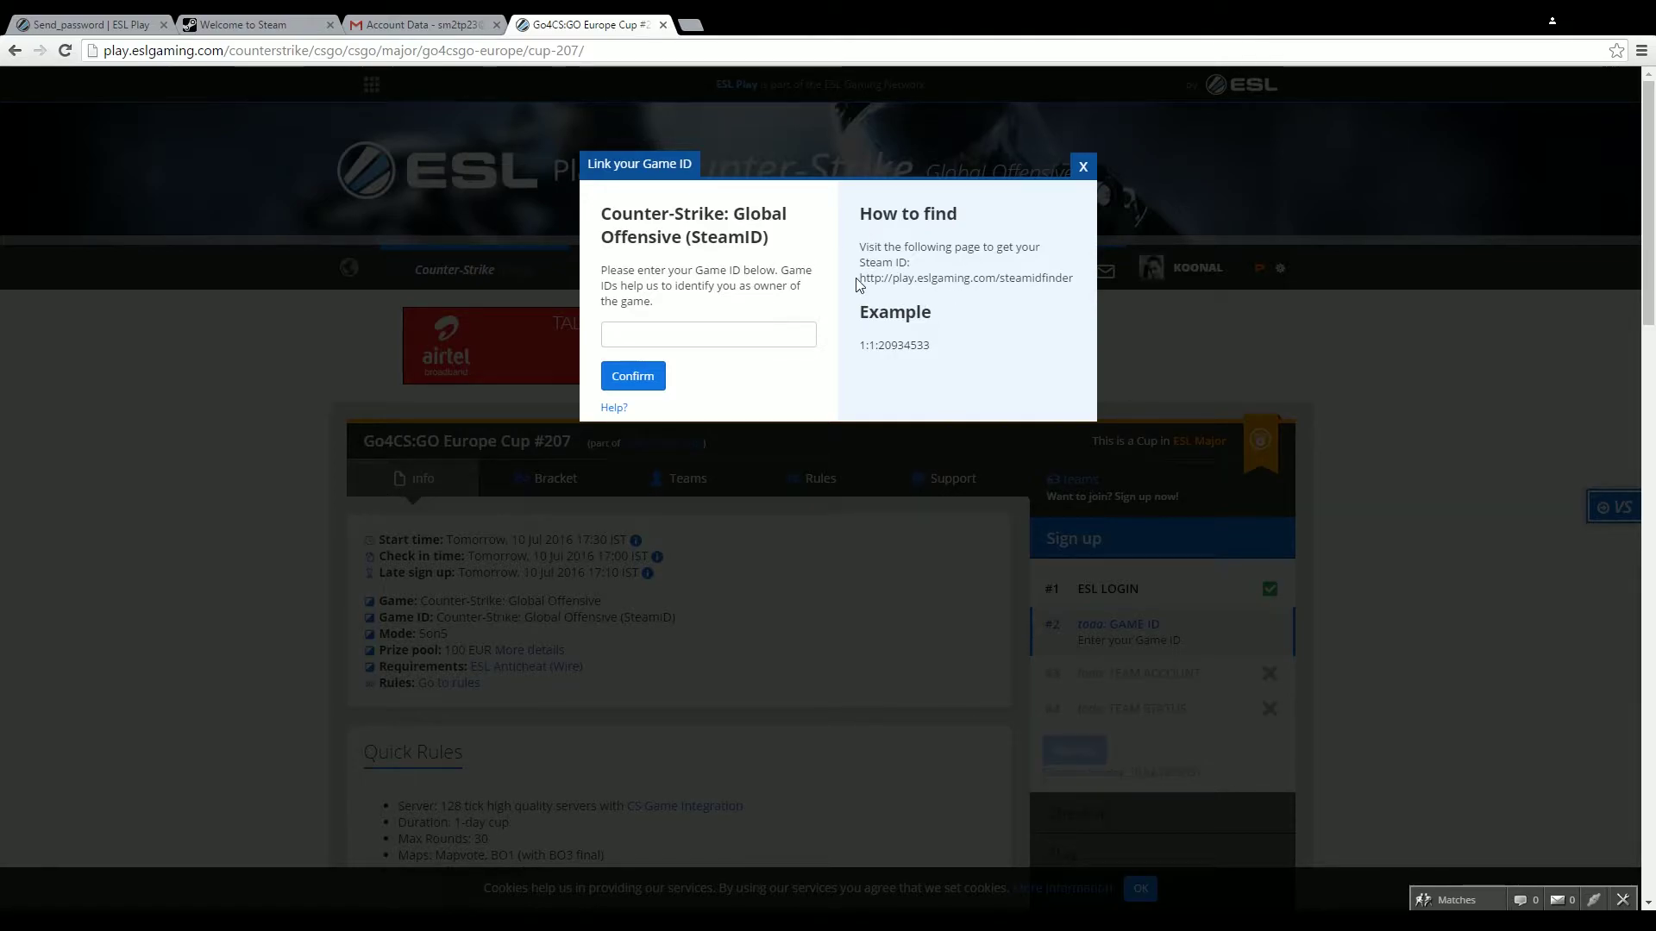
pyautogui.moveTo(859, 278); pyautogui.dragTo(1073, 278)
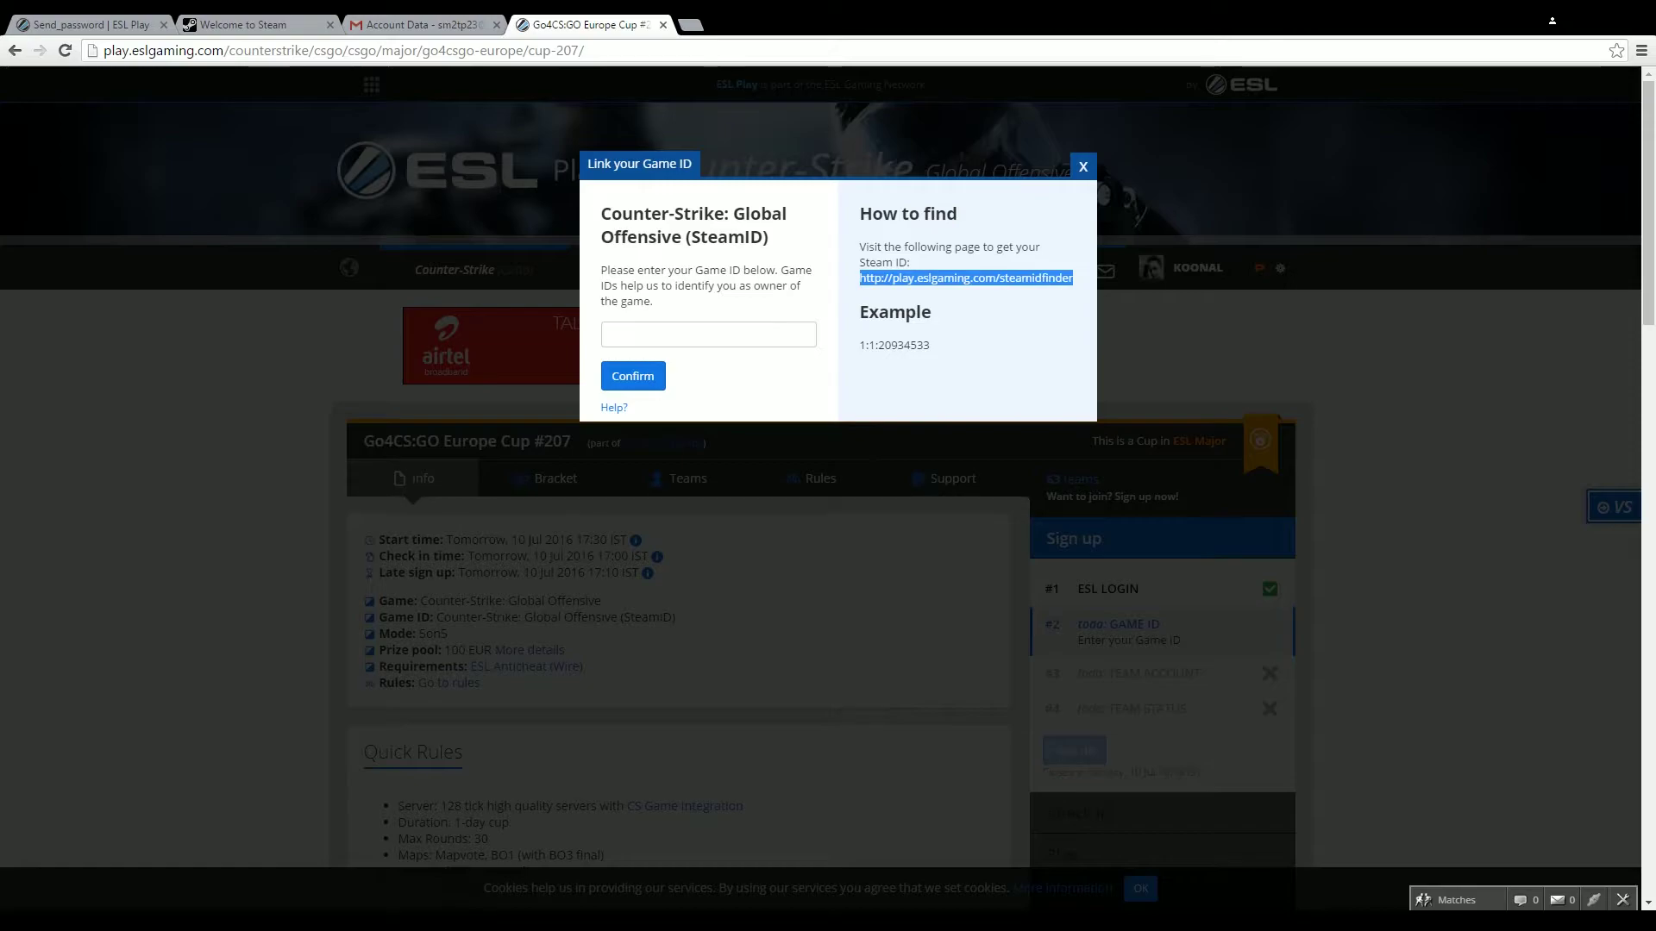
pyautogui.click(1052, 277)
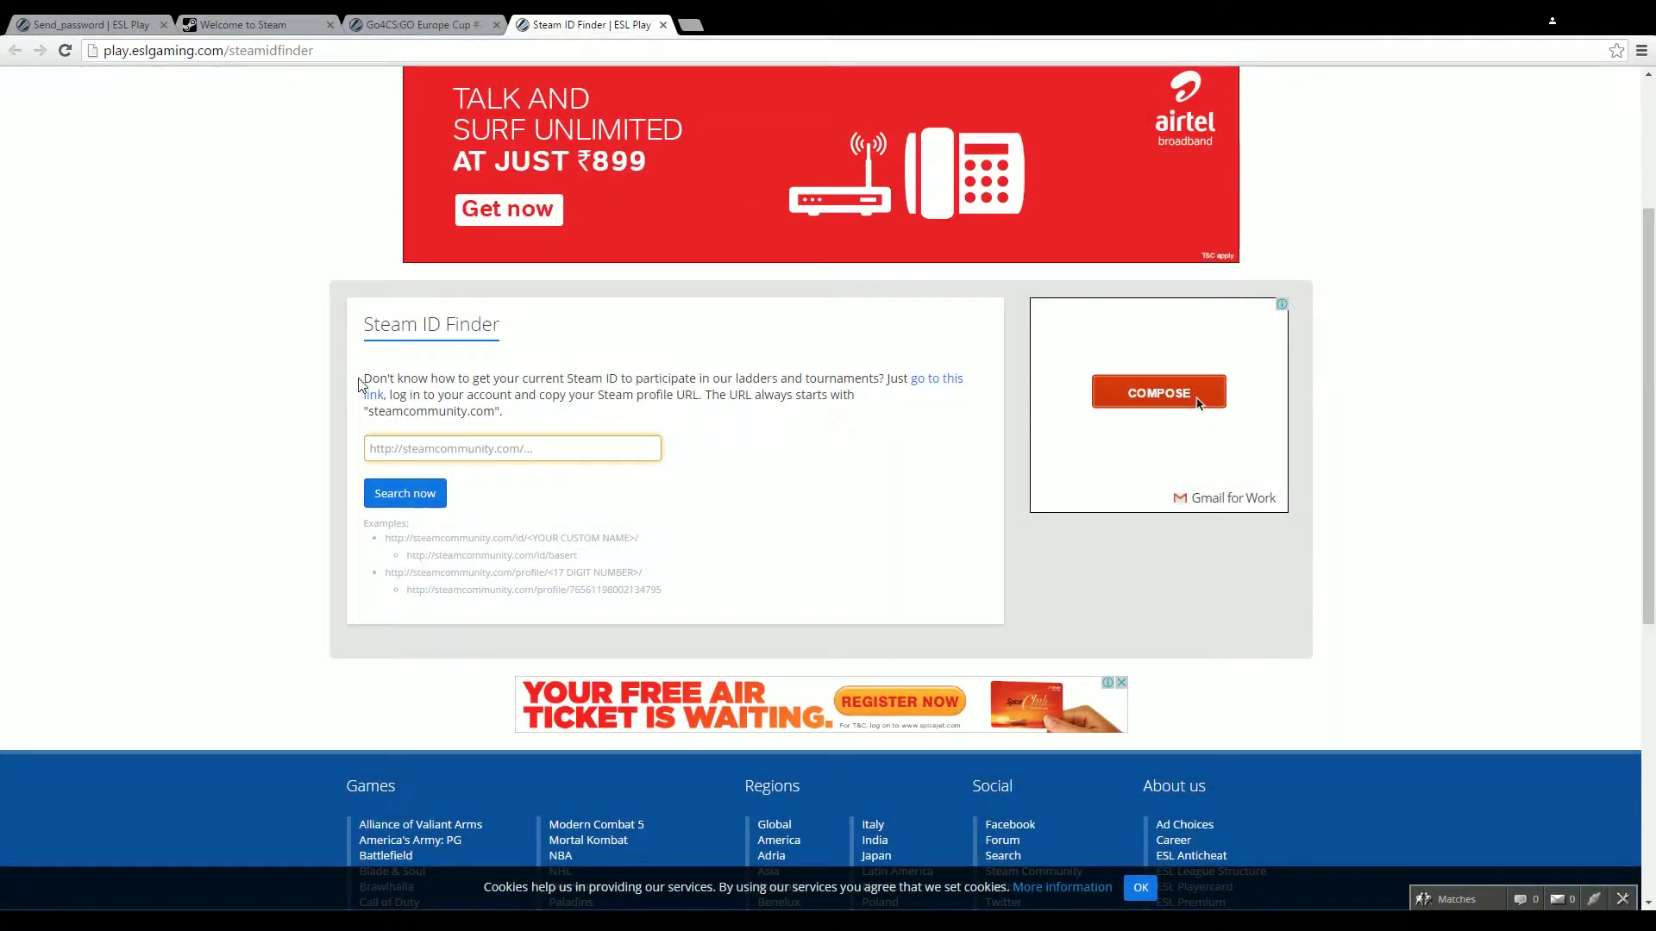
pyautogui.moveTo(367, 377); pyautogui.dragTo(503, 412)
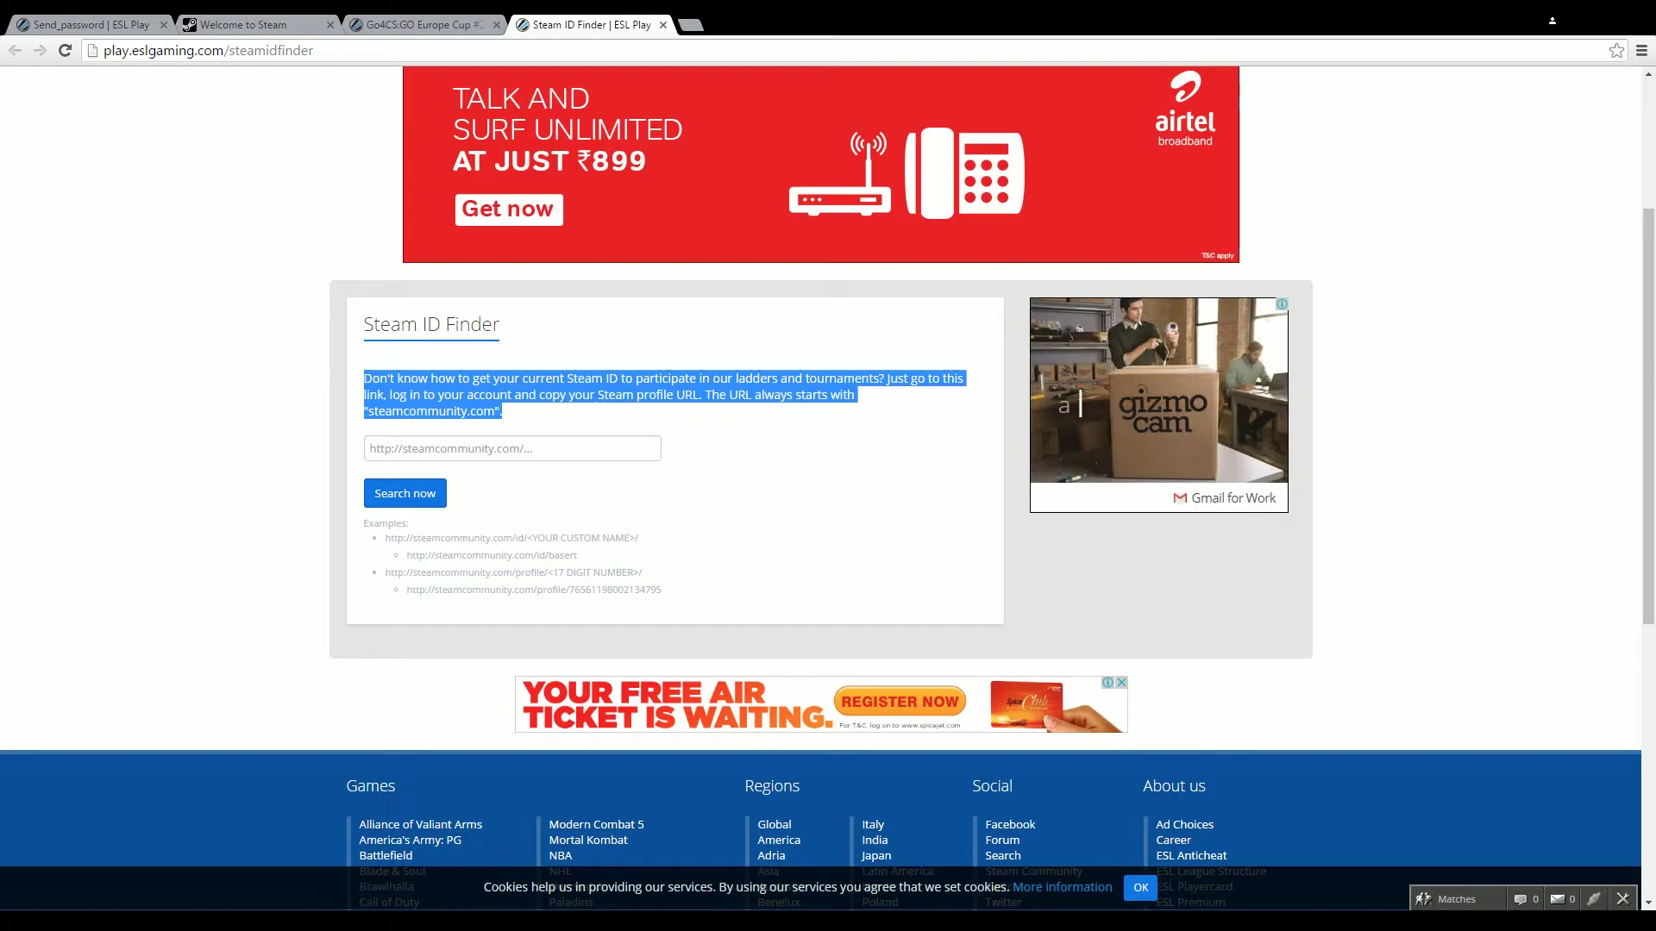
pyautogui.click(569, 425)
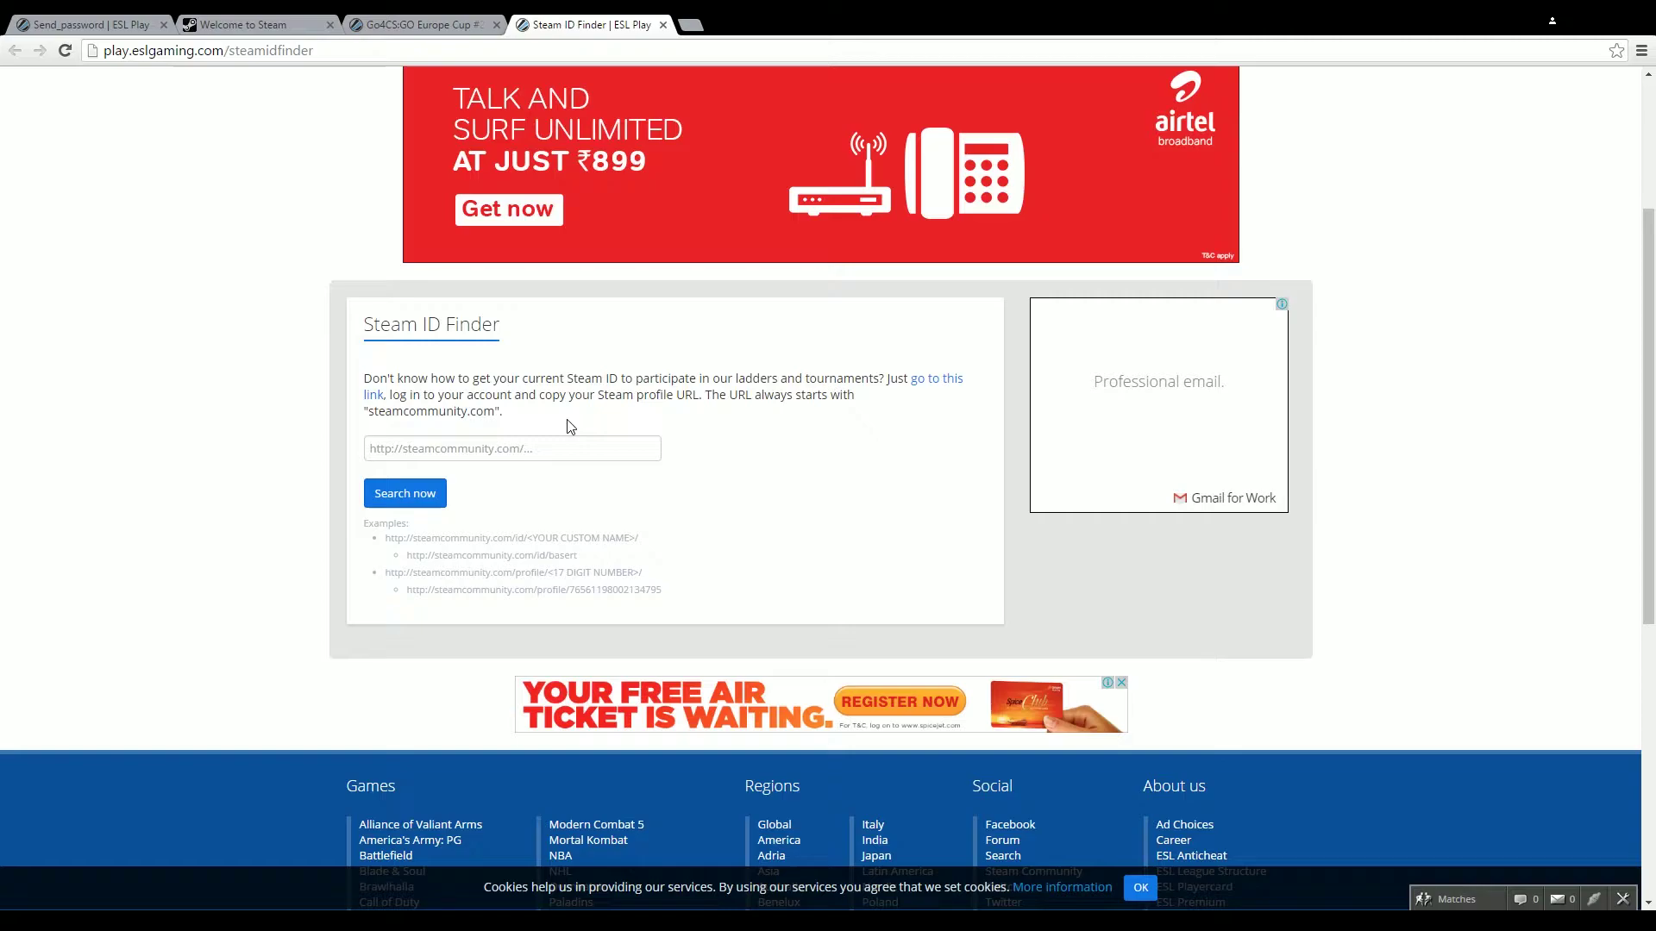
# Sign in to Steam from the Steam store page with the account name
pyautogui.click(274, 29)
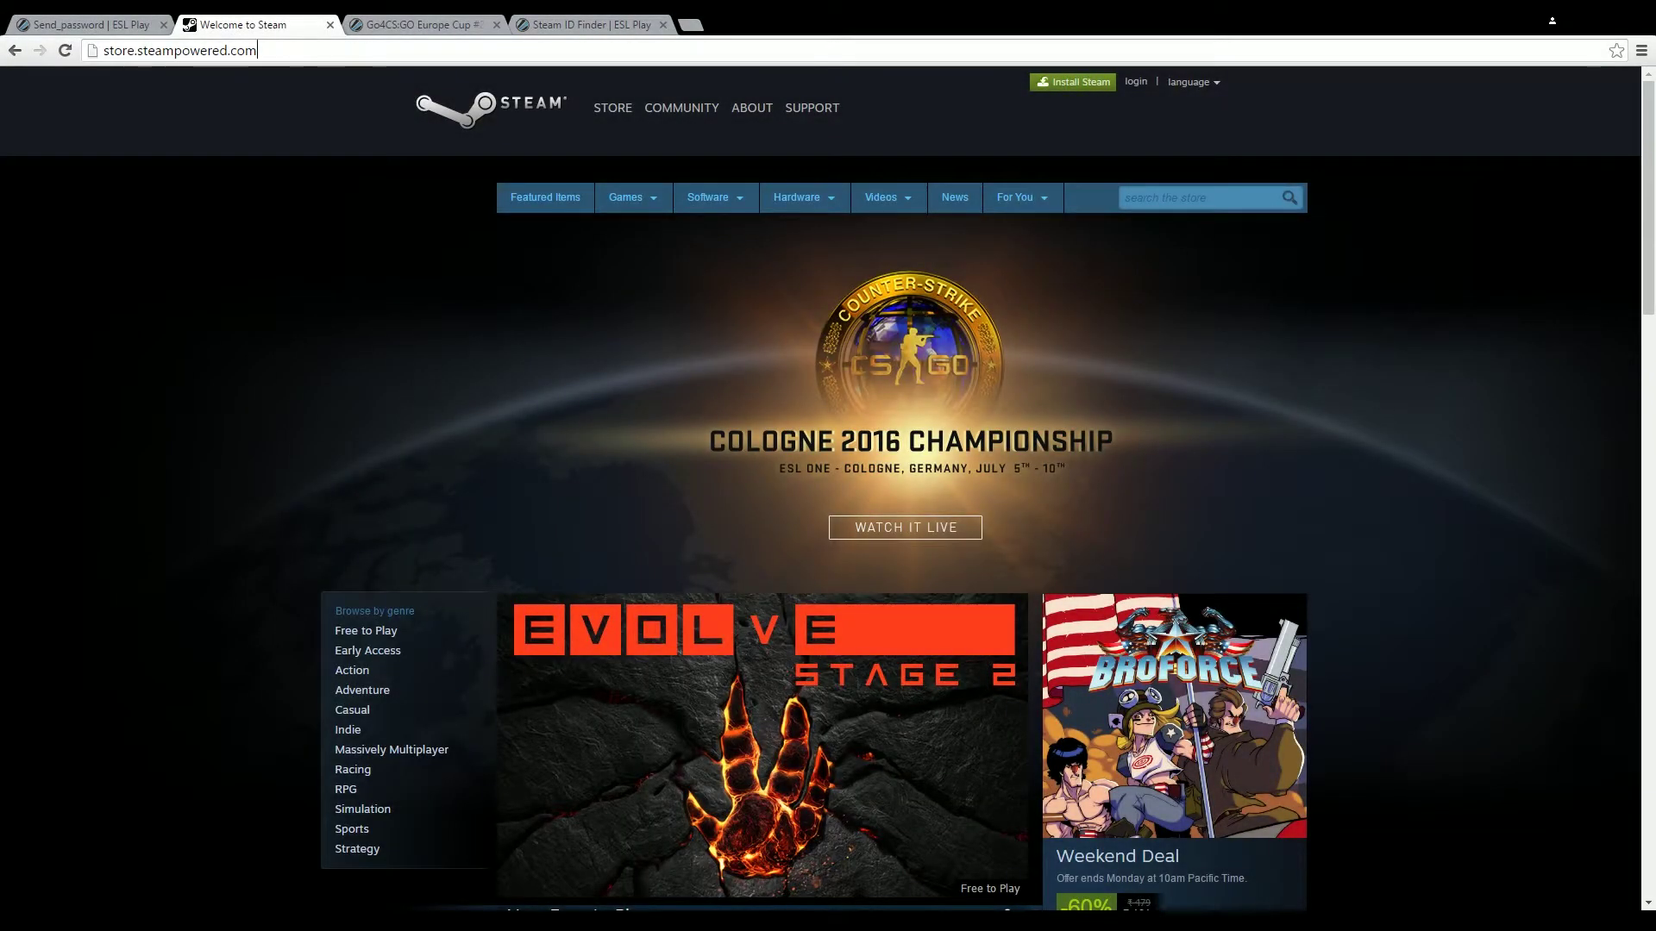
pyautogui.hotkey('ctrl', 'a')
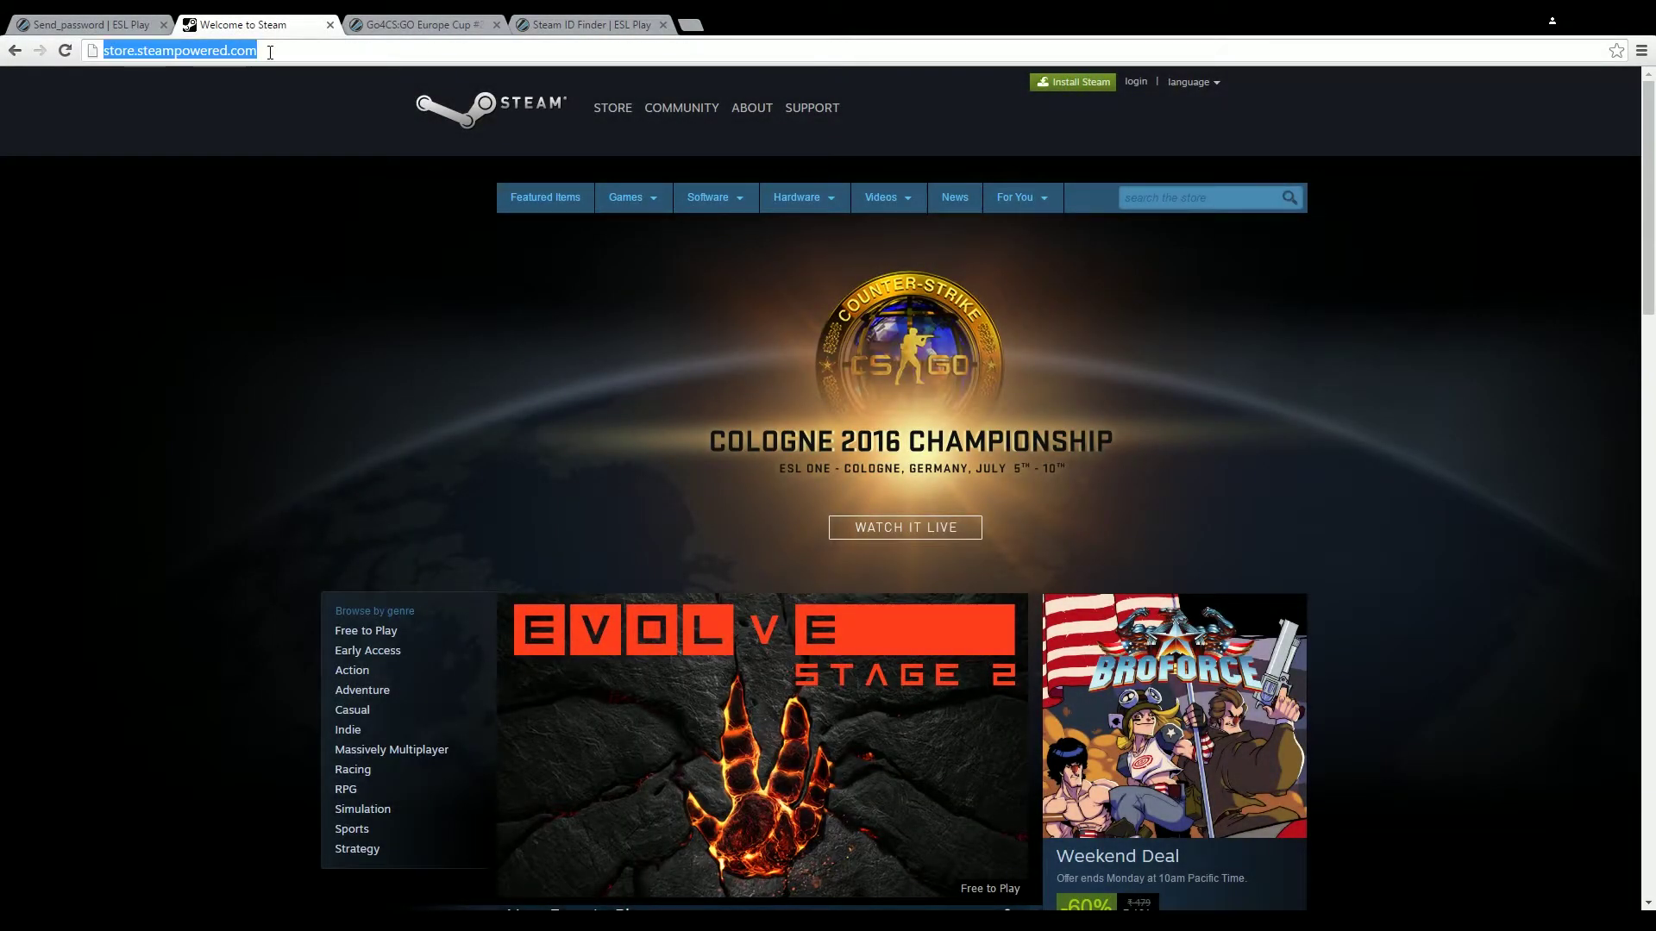
pyautogui.click(1136, 82)
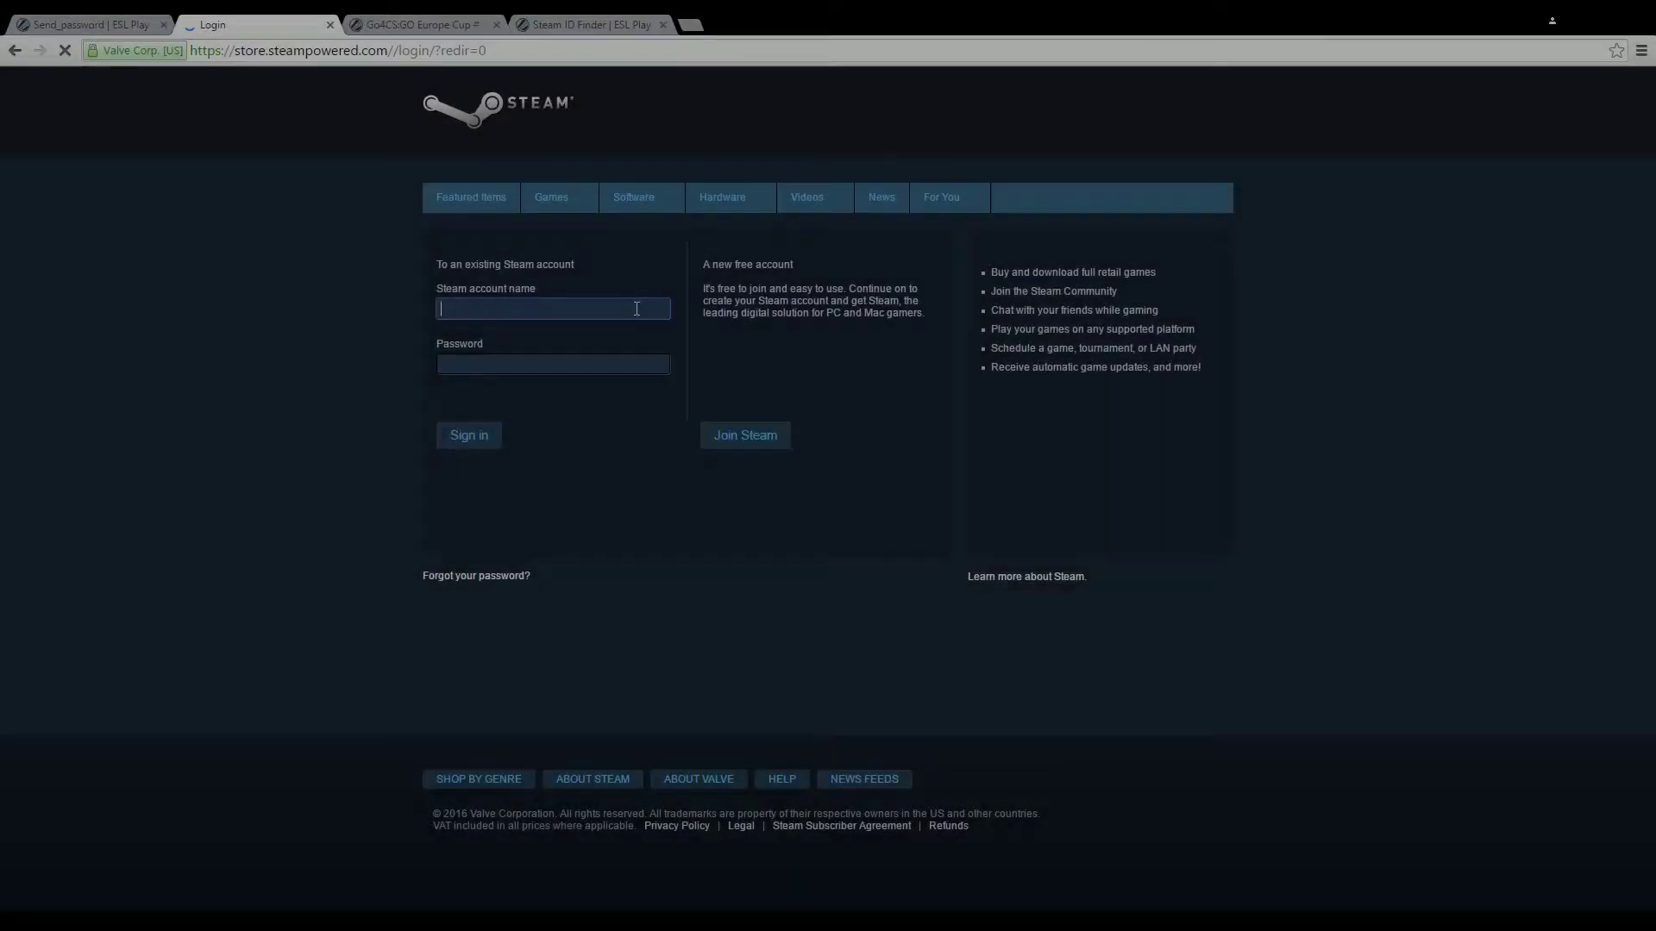
pyautogui.write('koo')
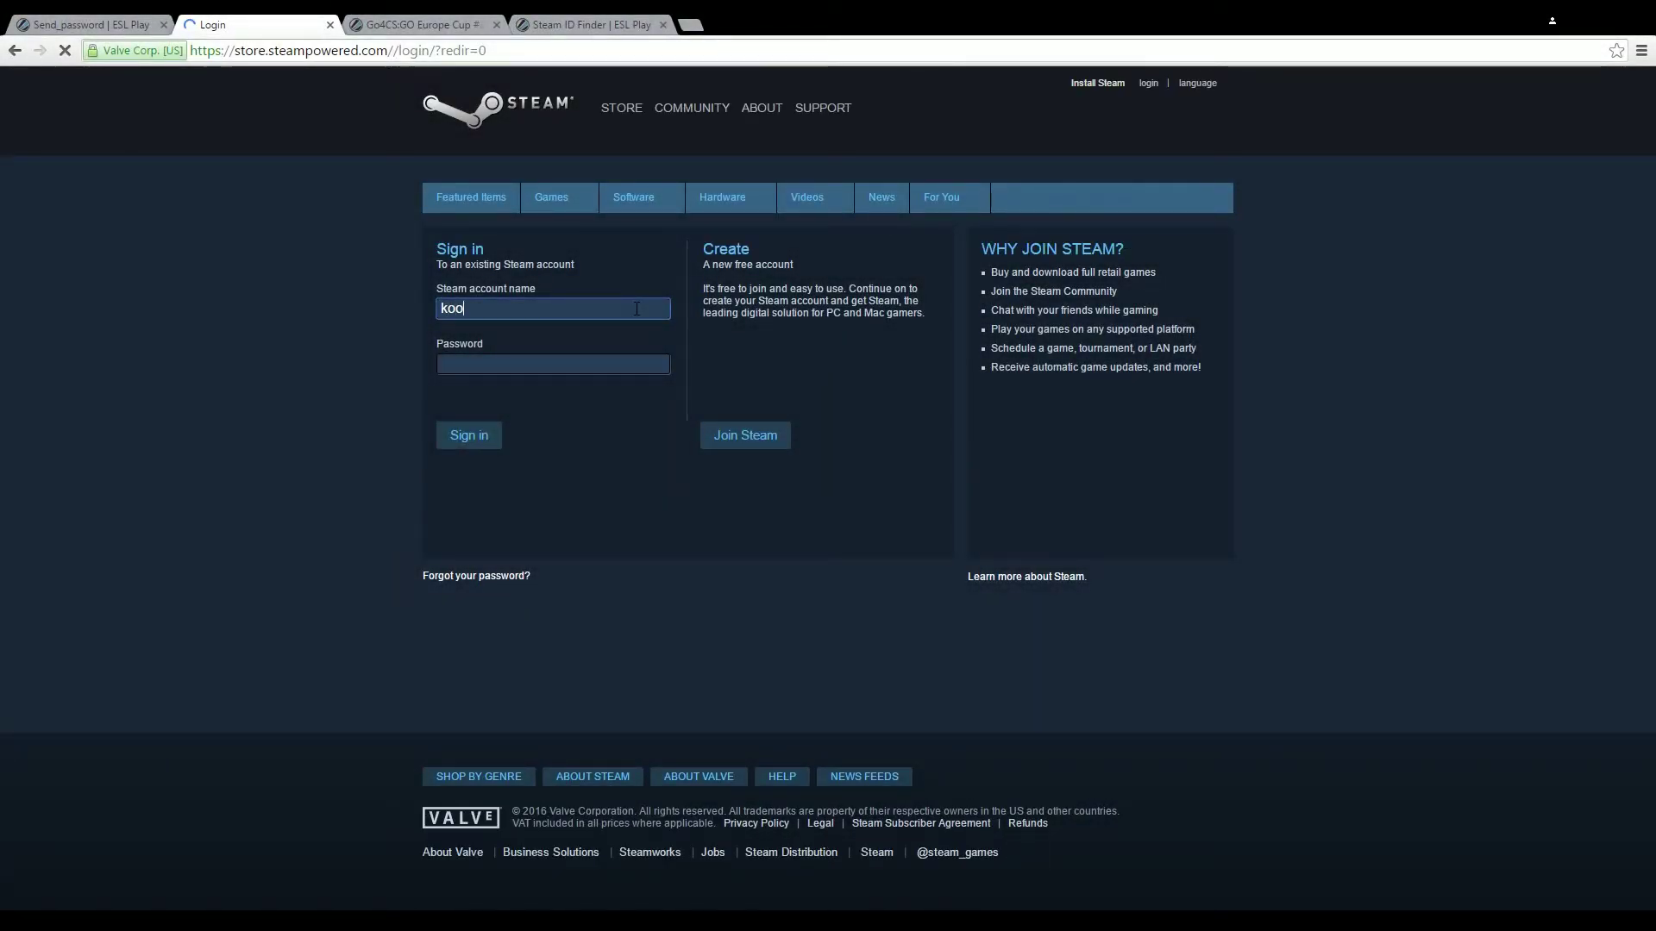
pyautogui.write('nal')
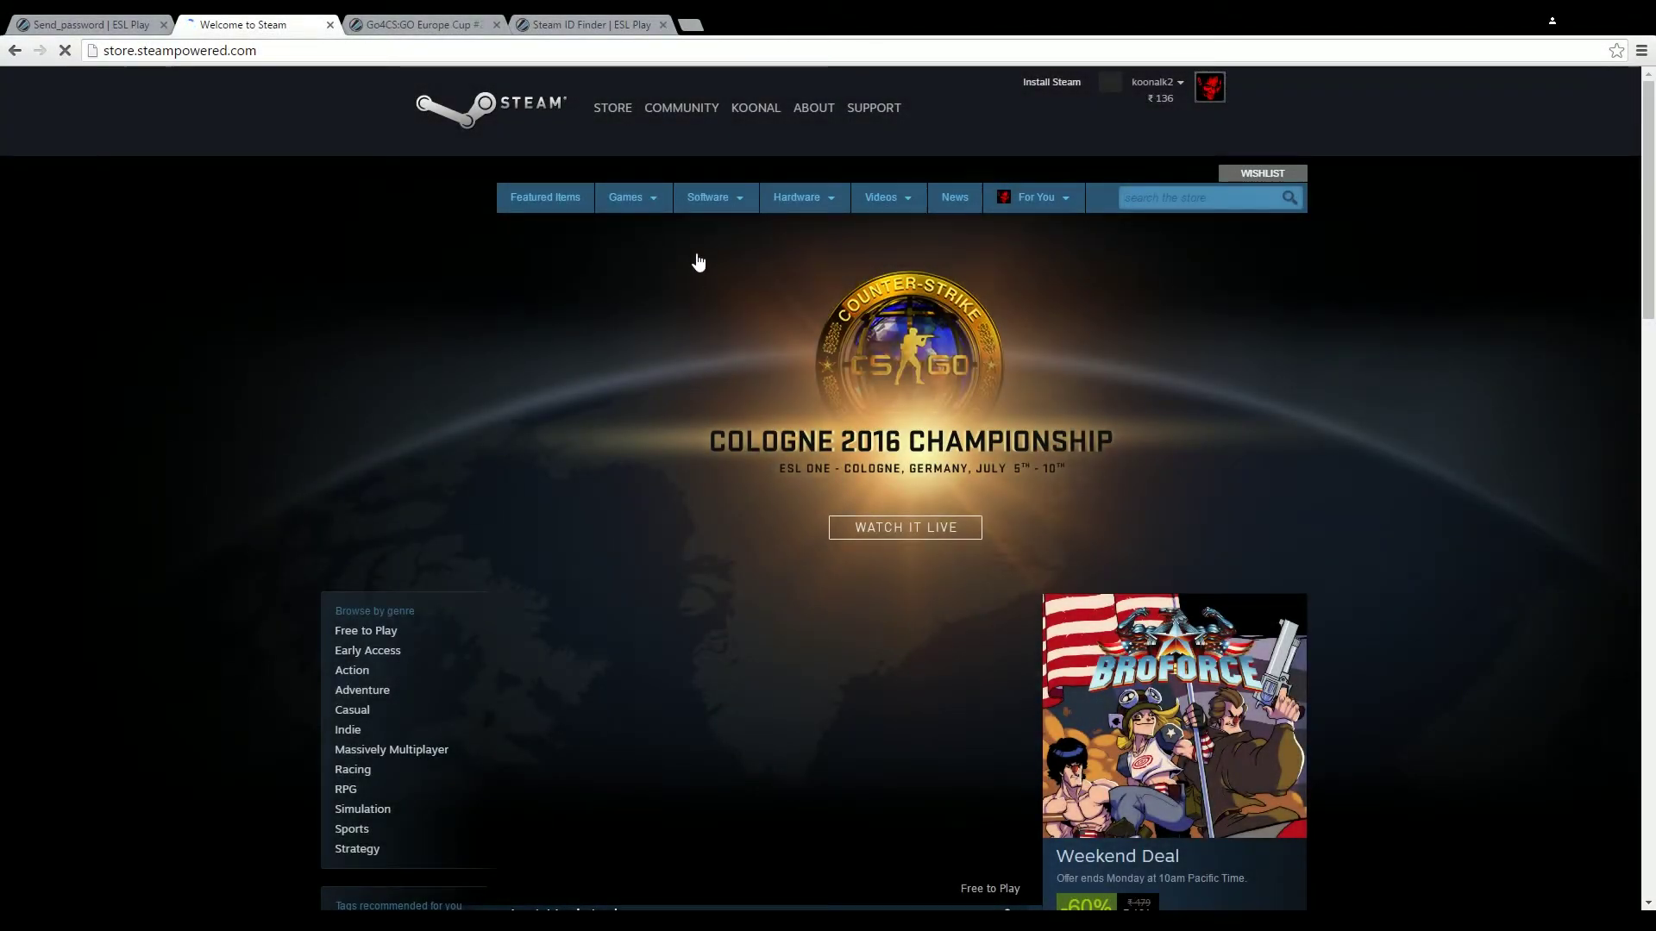
# Open the account's Steam Community profile and copy its profile URL
pyautogui.moveTo(770, 115)
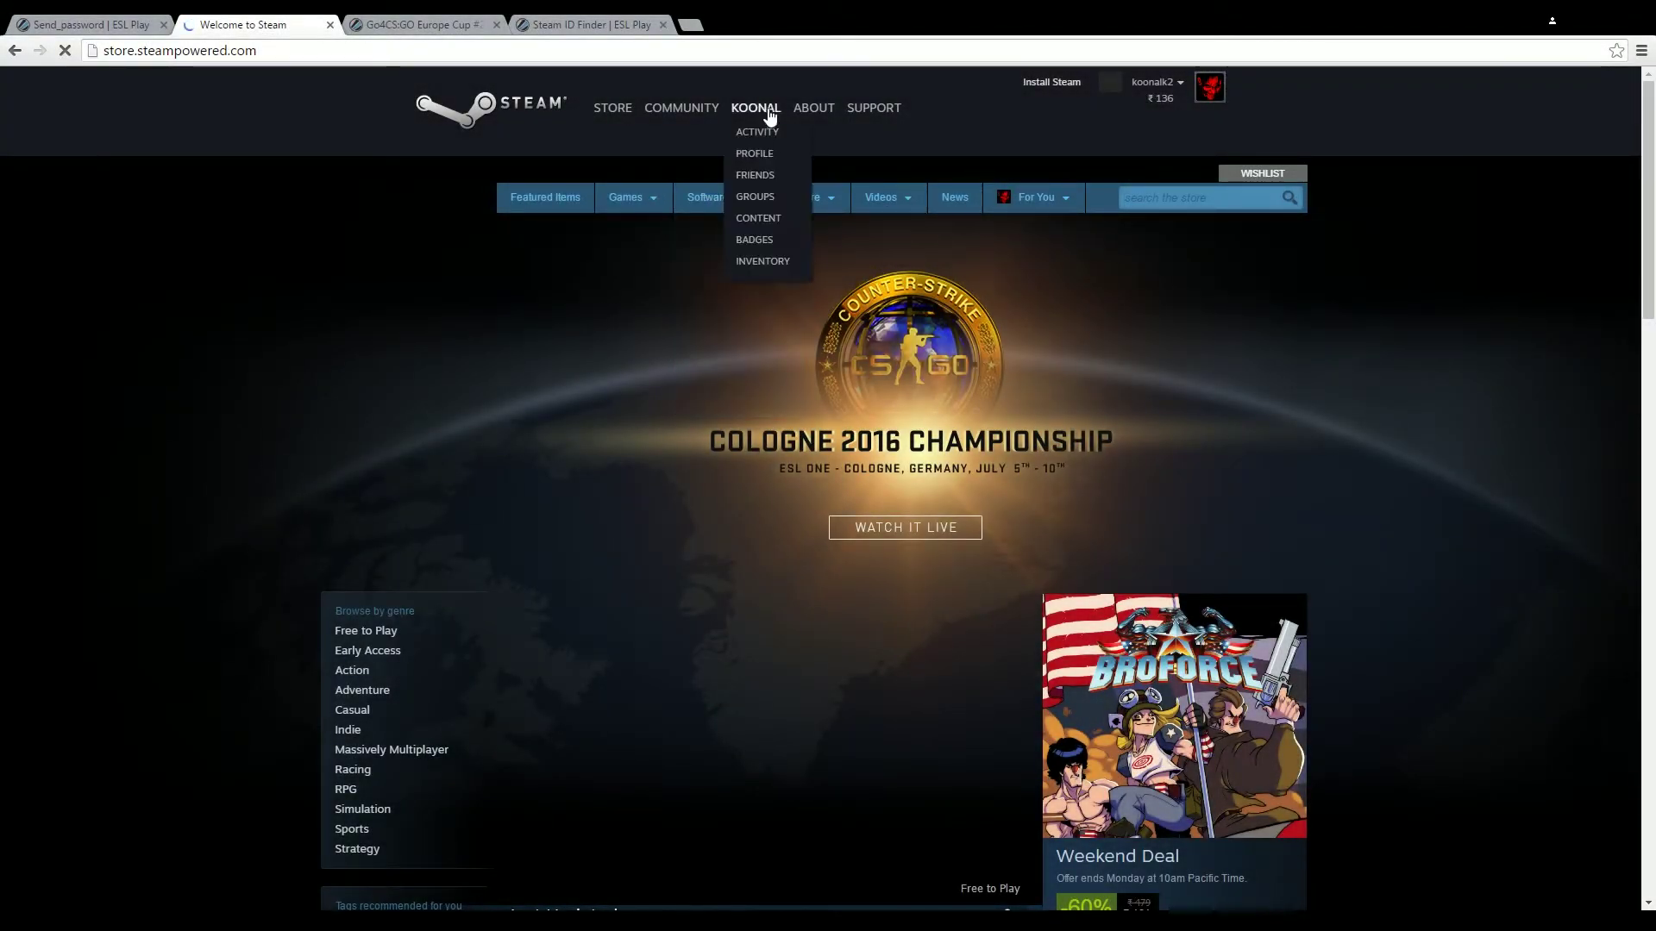
pyautogui.click(754, 154)
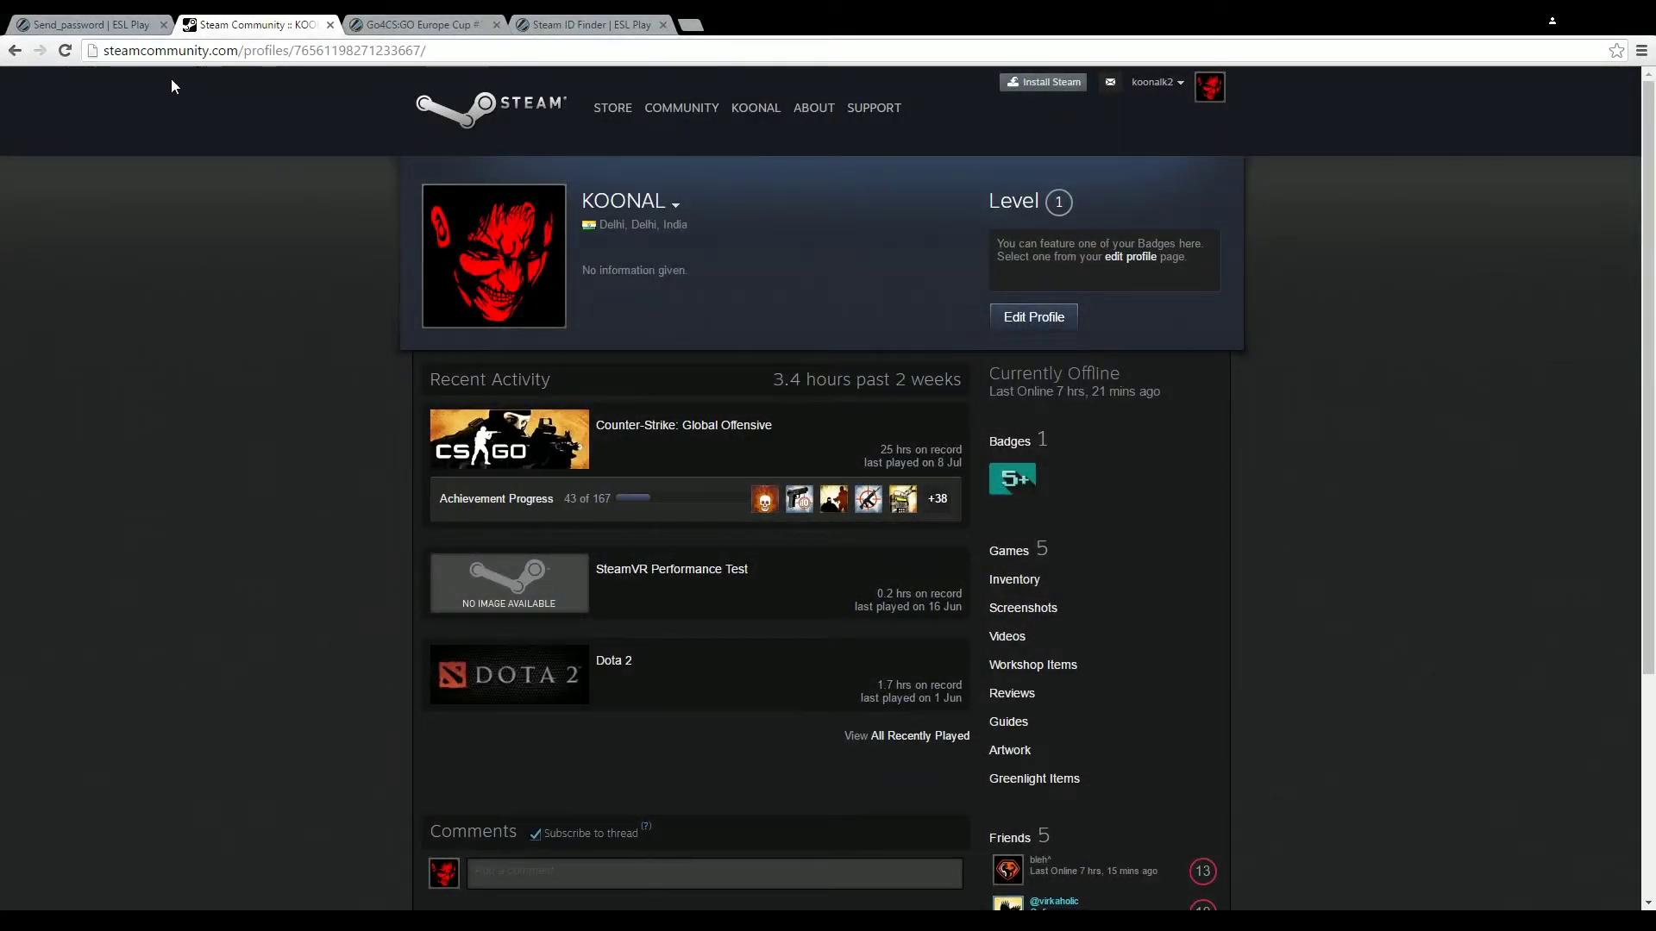
pyautogui.click(155, 50)
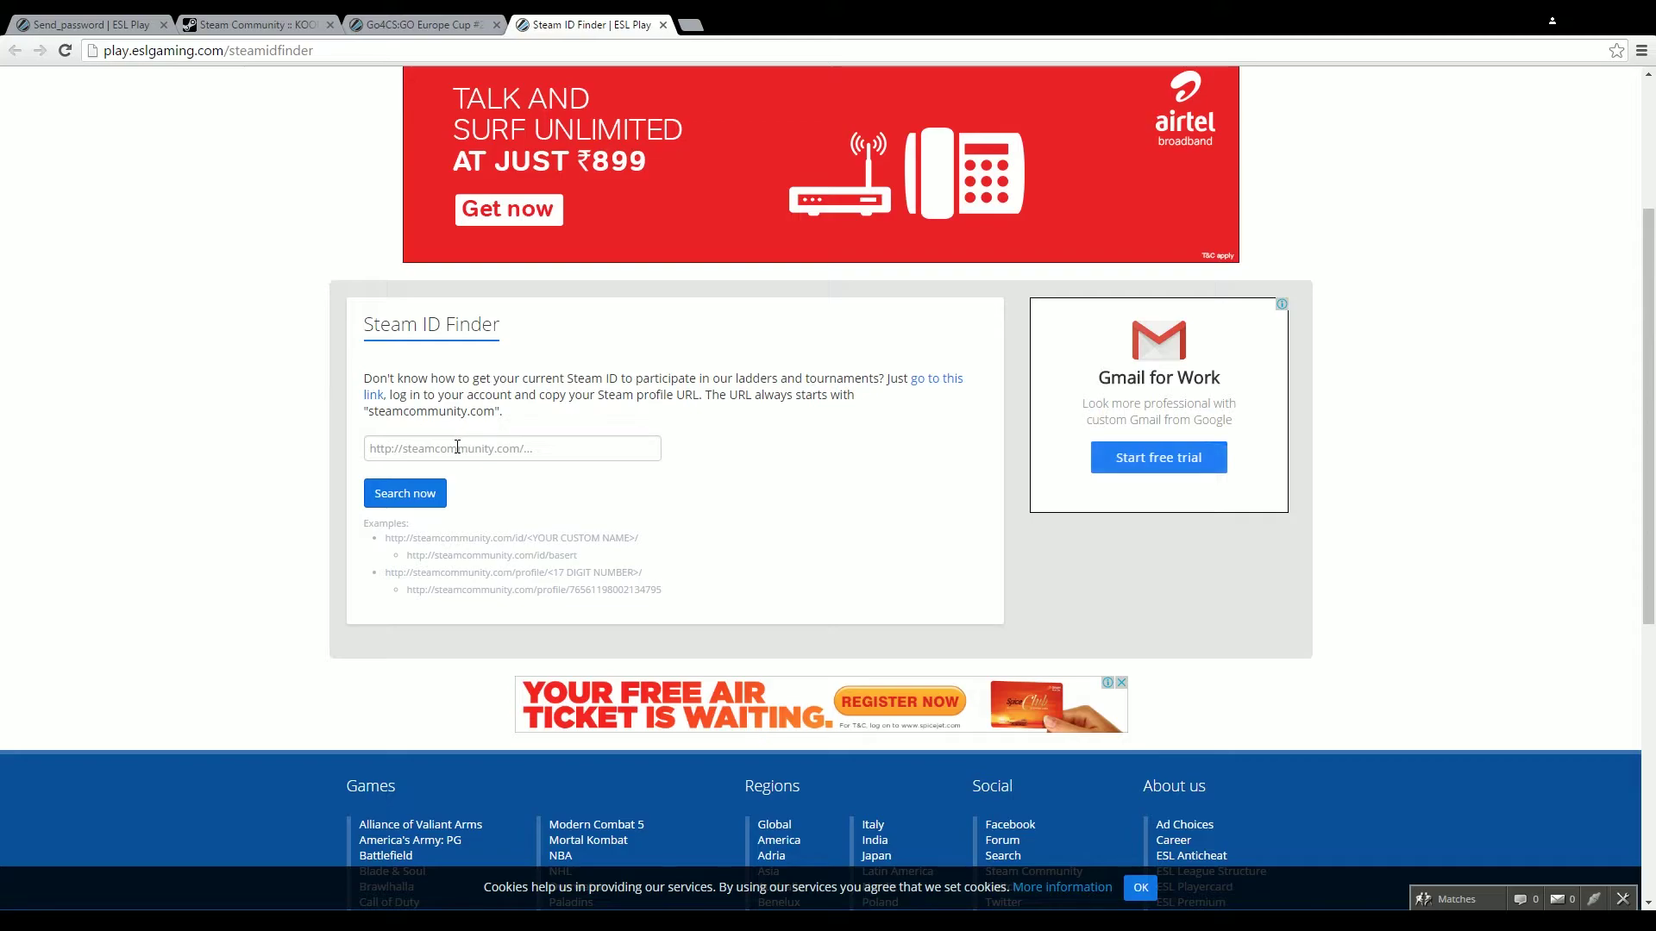
# Paste the Steam profile URL into the finder, look it up, and add the CS:GO Steam ID
pyautogui.click(457, 446)
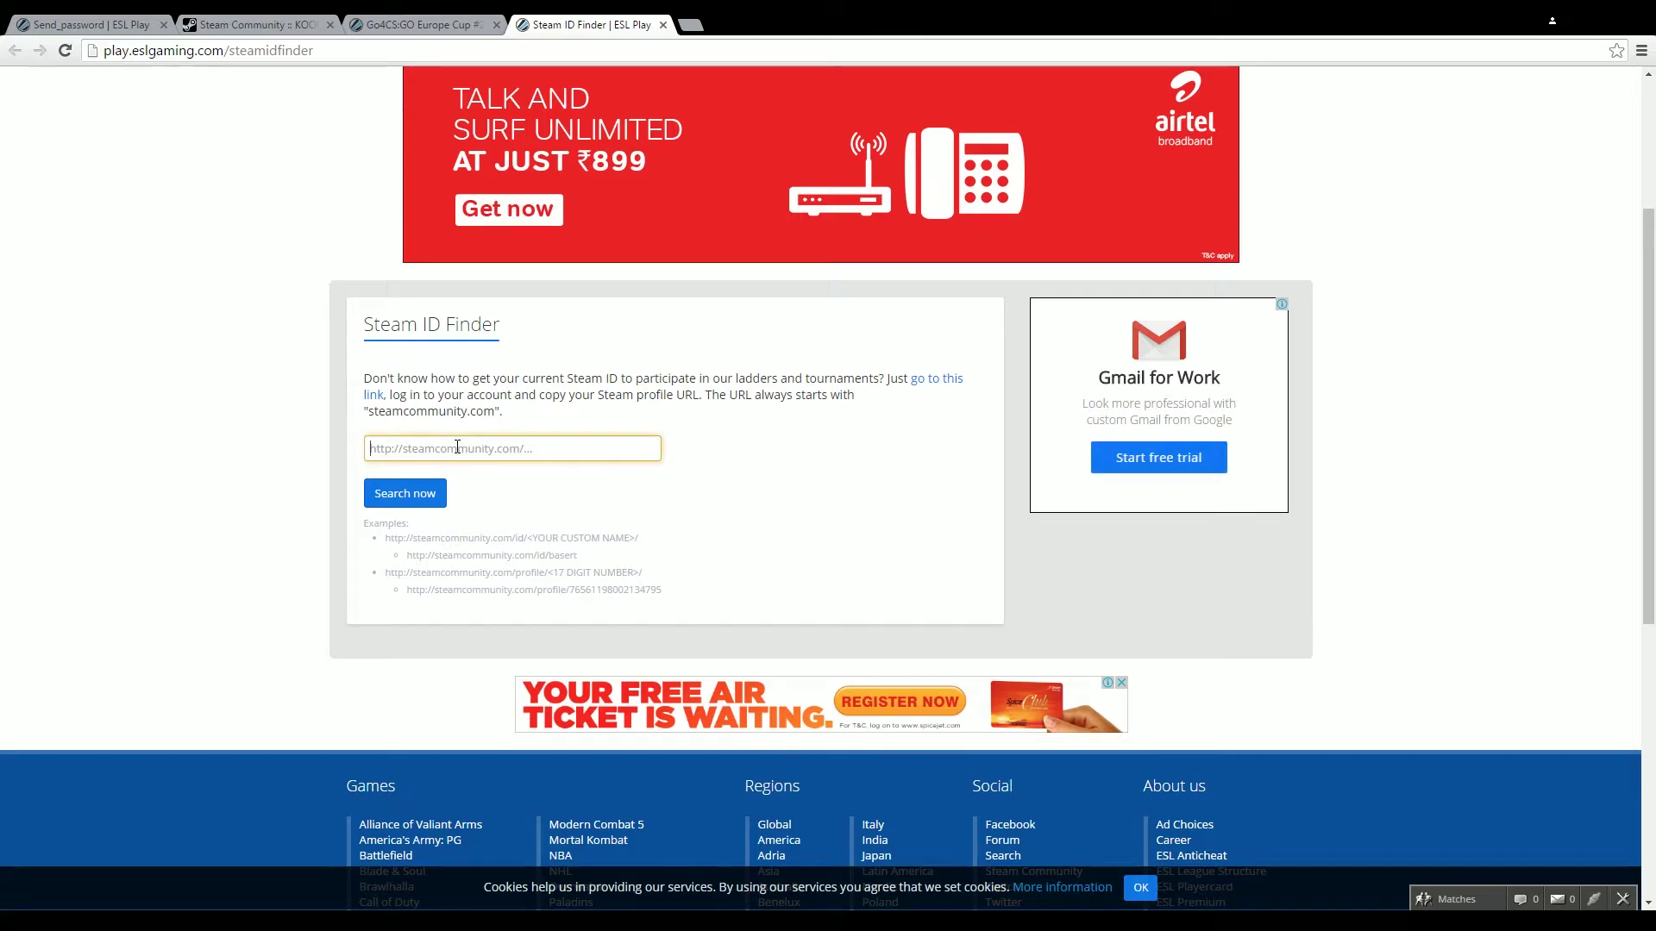
pyautogui.hotkey('ctrl', 'v')
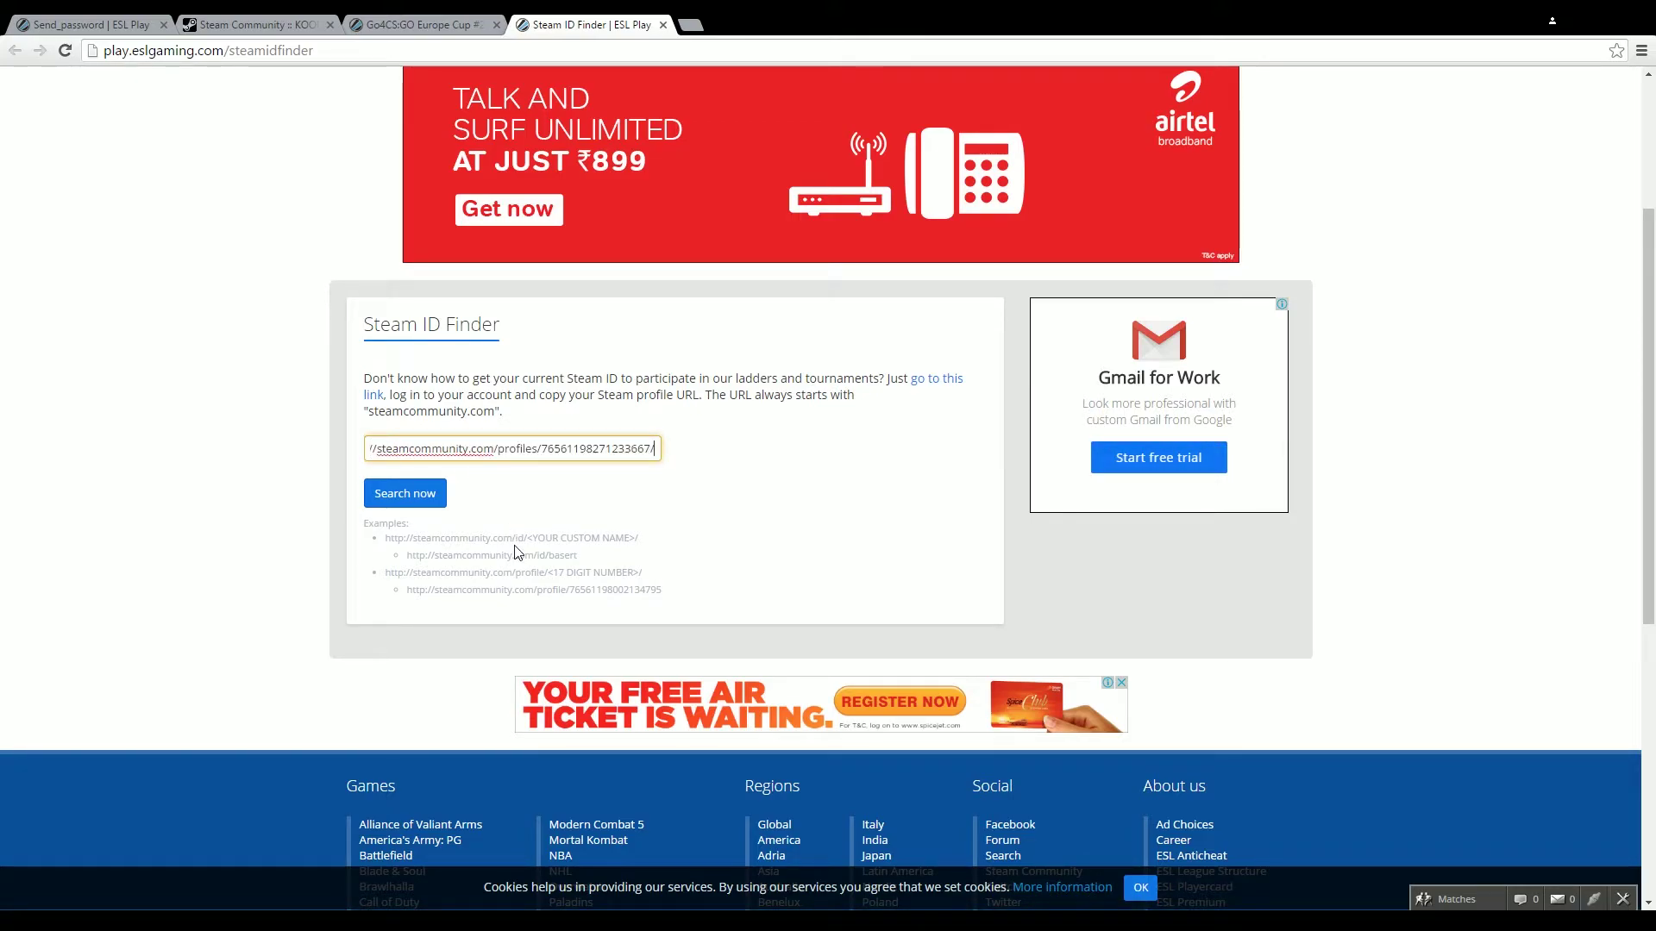
pyautogui.click(407, 497)
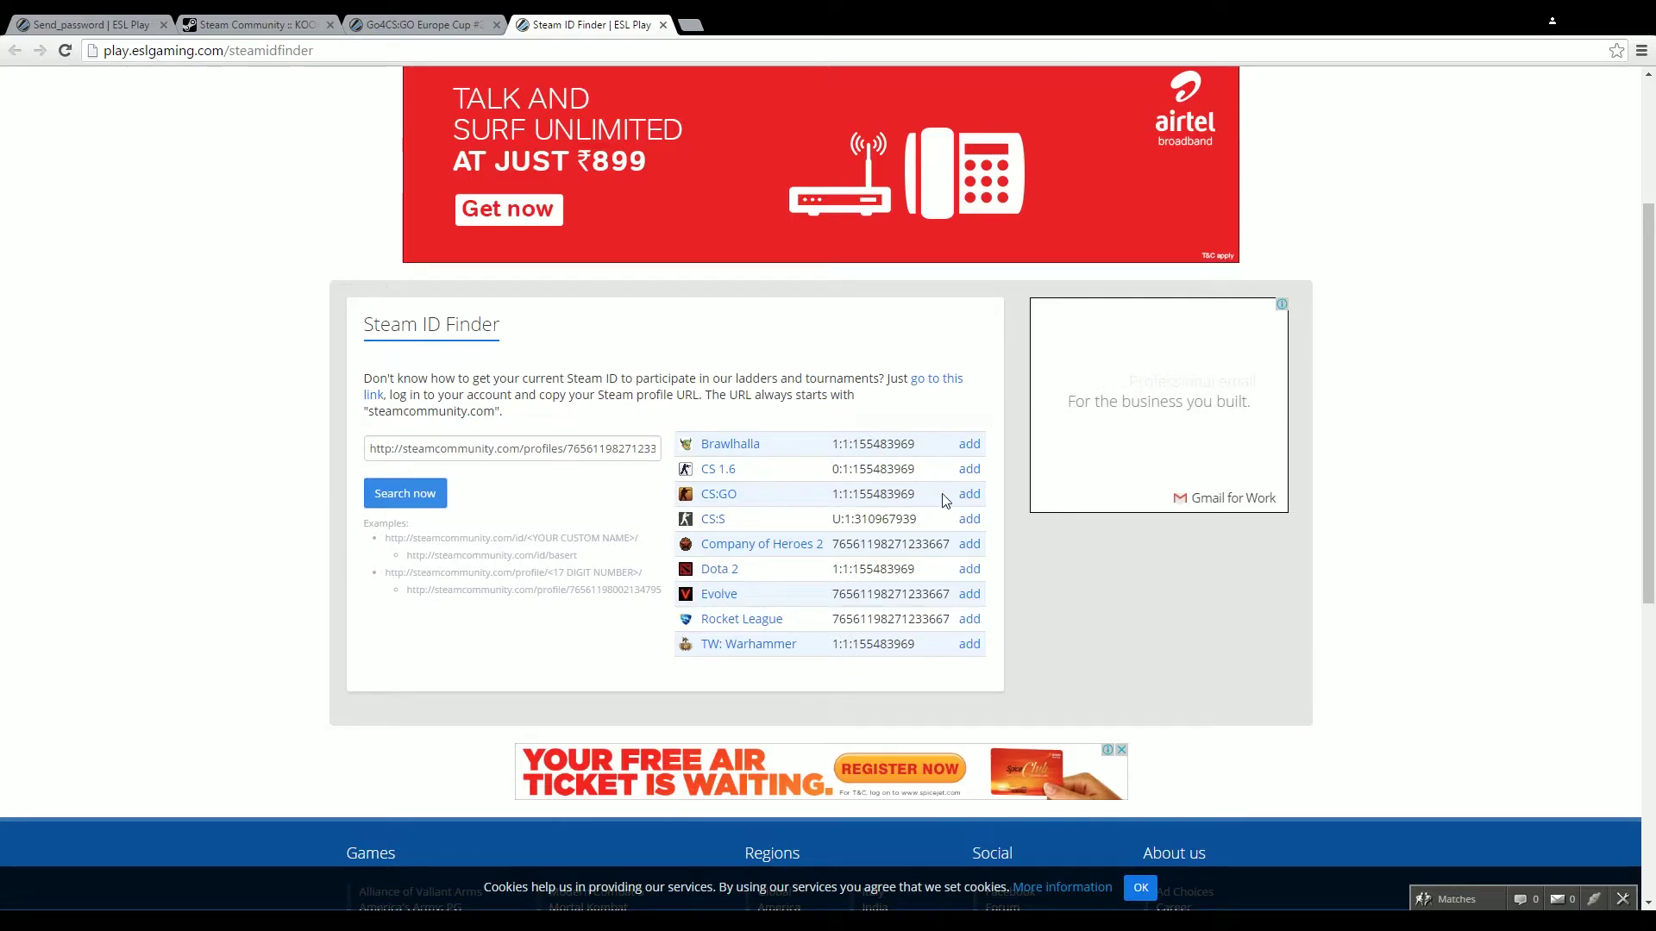
pyautogui.moveTo(832, 501); pyautogui.dragTo(912, 500)
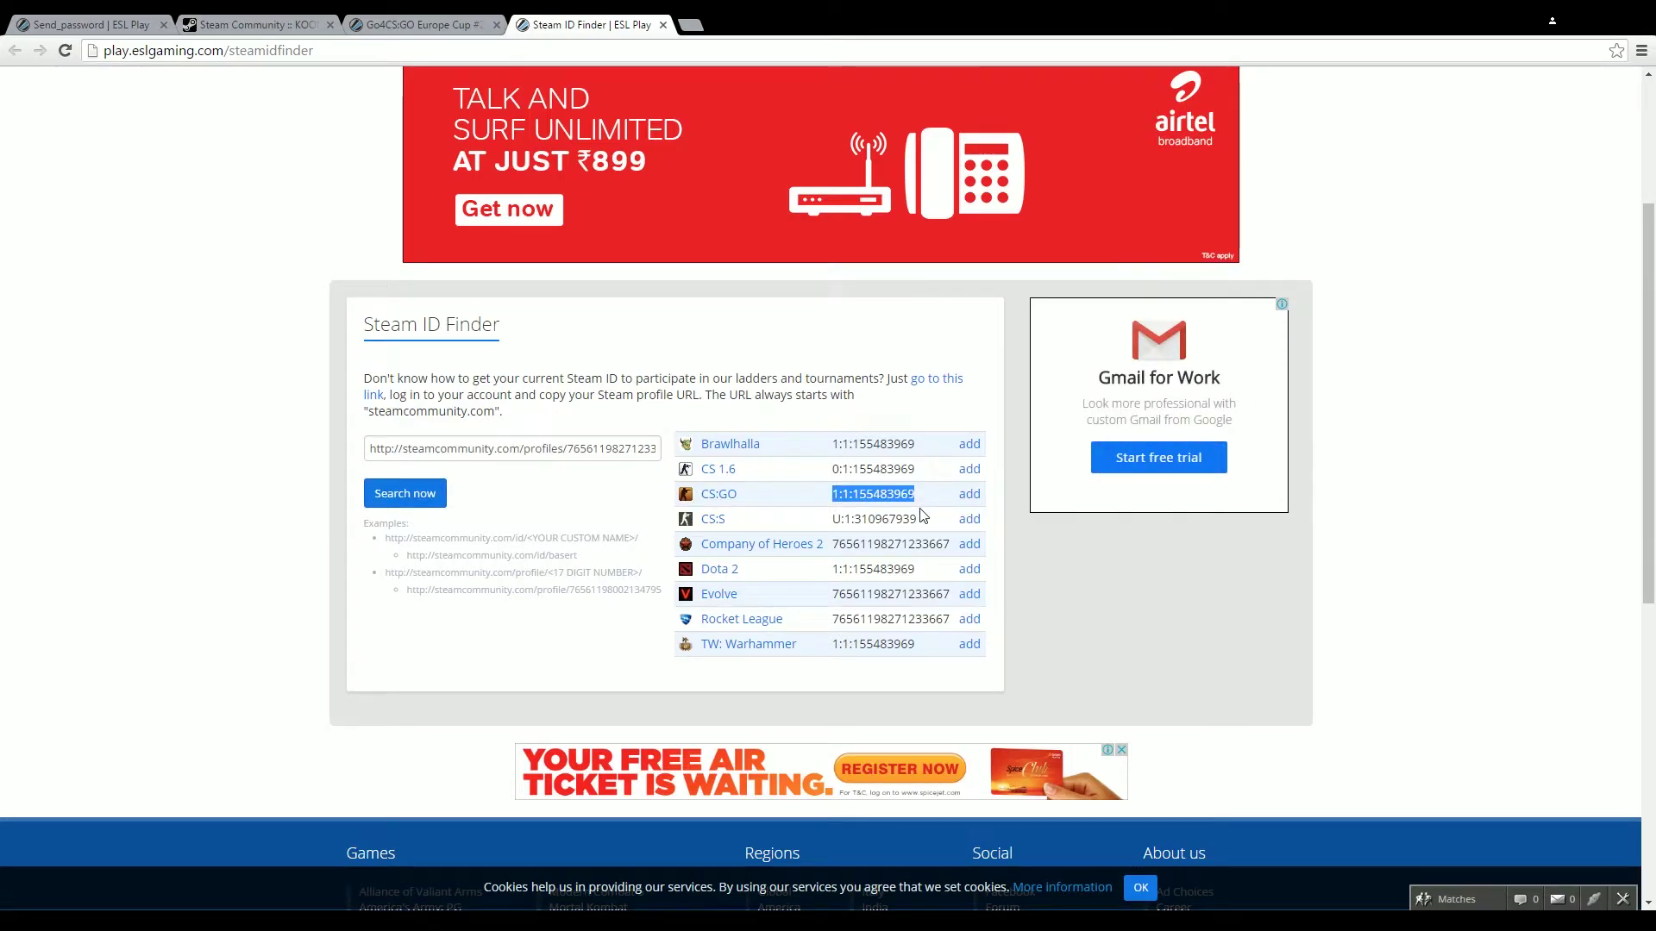
pyautogui.click(969, 493)
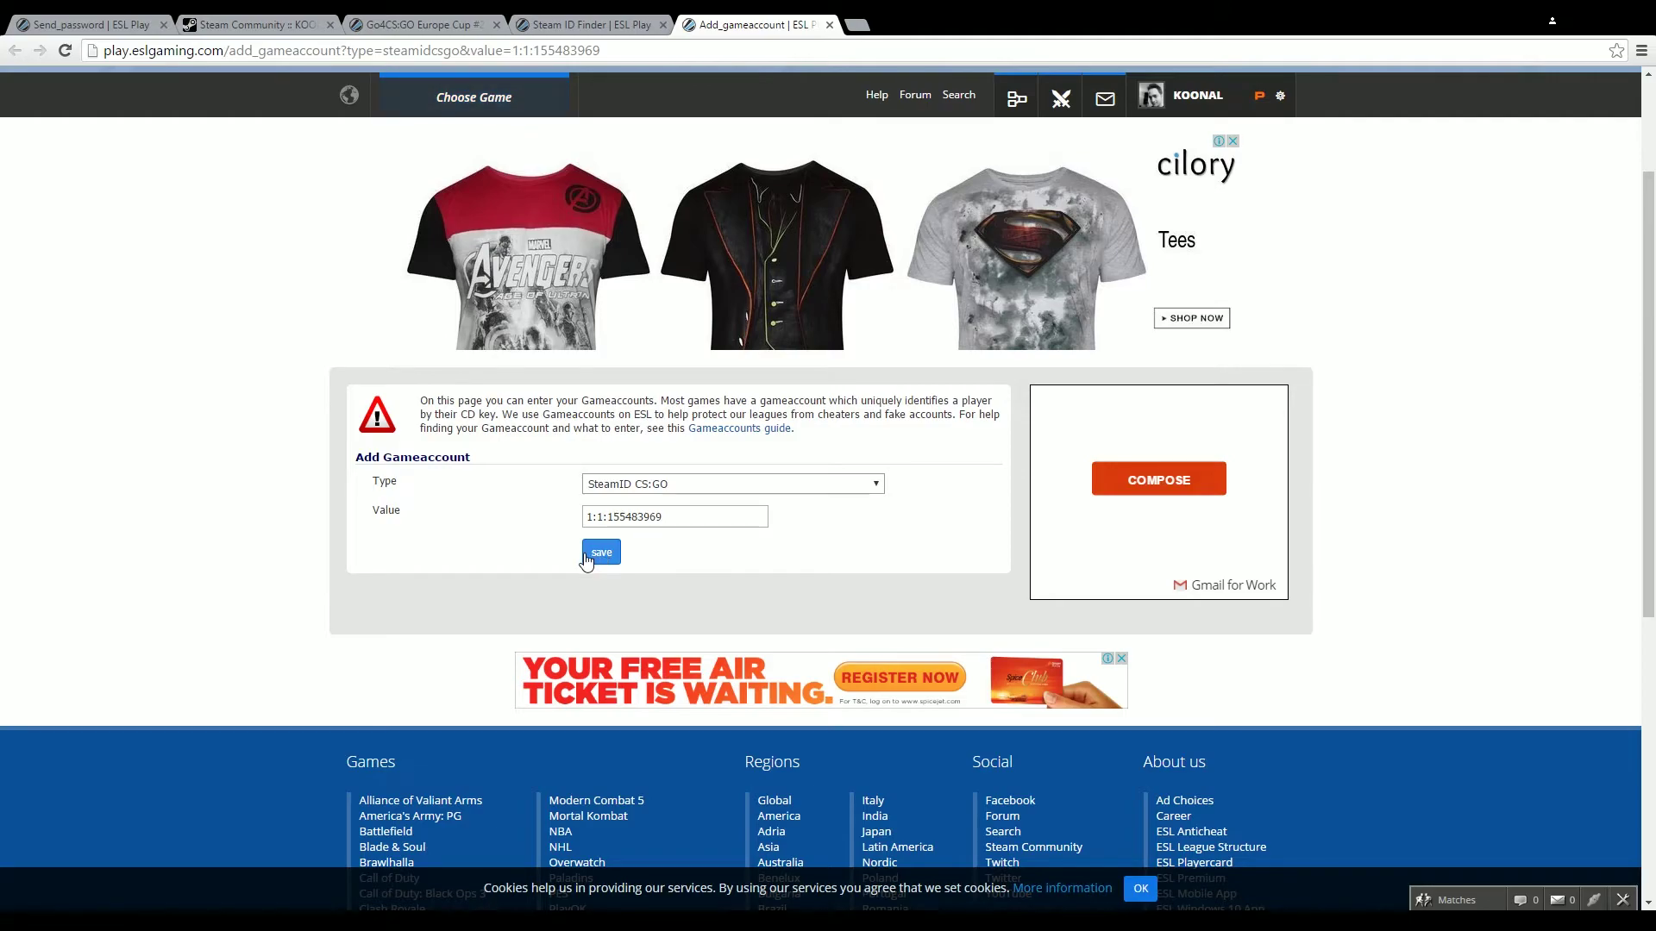
# Save the SteamID CS:GO game account and answer Yes to 'Is this information correct?'
pyautogui.click(594, 554)
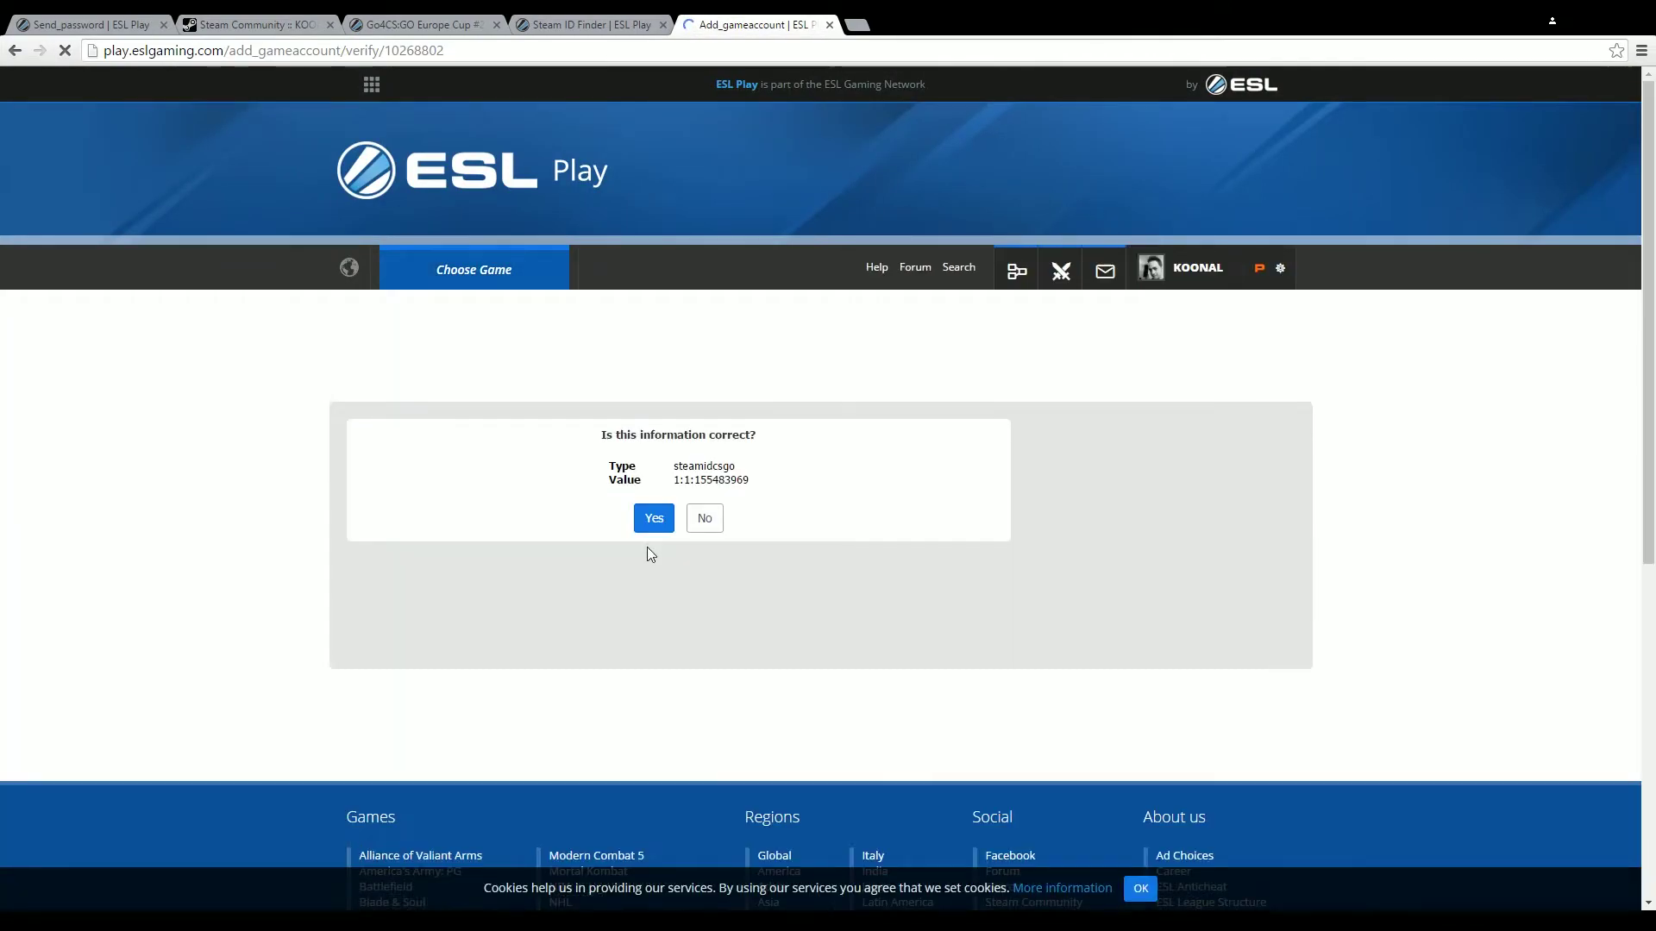
pyautogui.moveTo(603, 437); pyautogui.dragTo(758, 438)
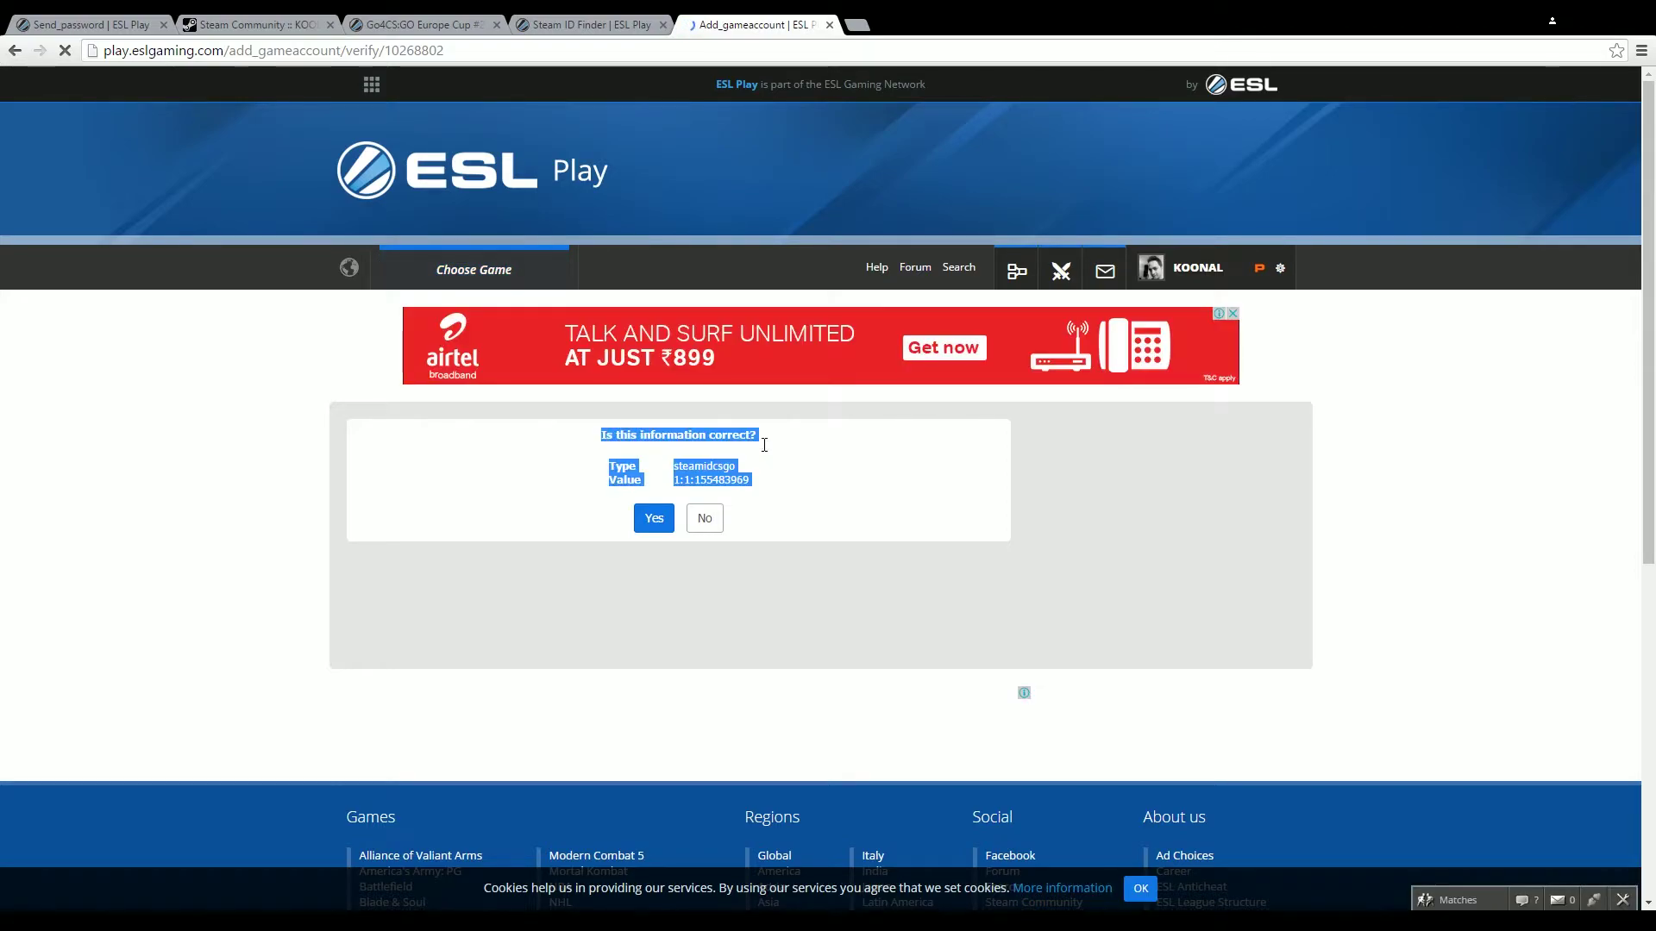
pyautogui.click(751, 451)
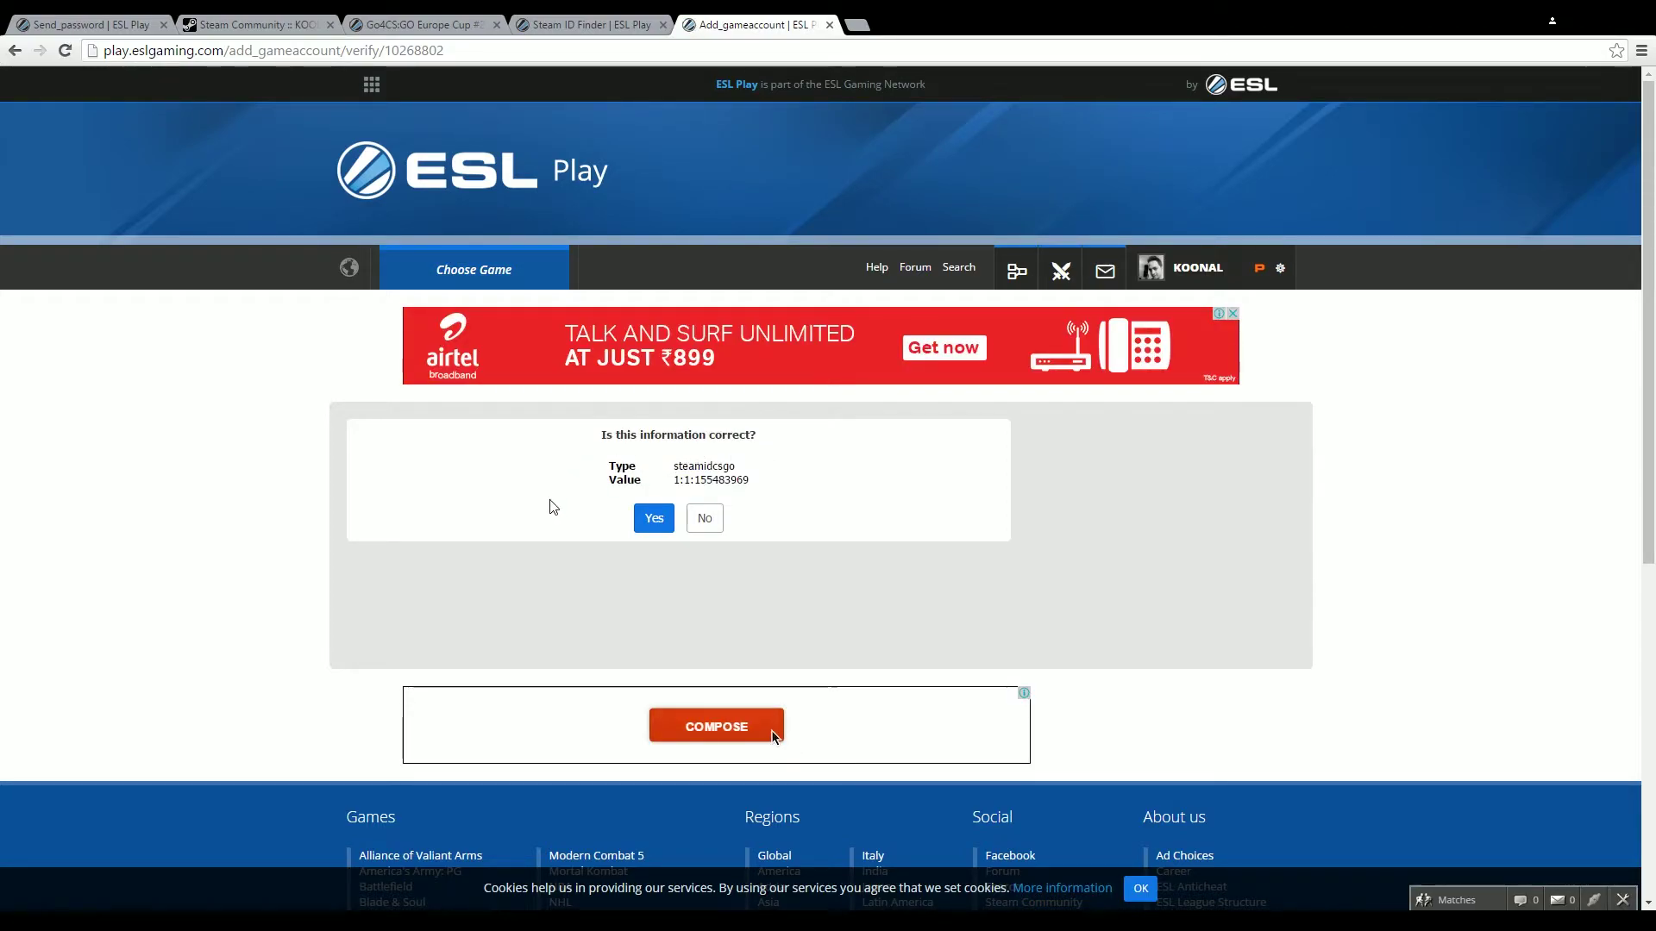
pyautogui.click(653, 529)
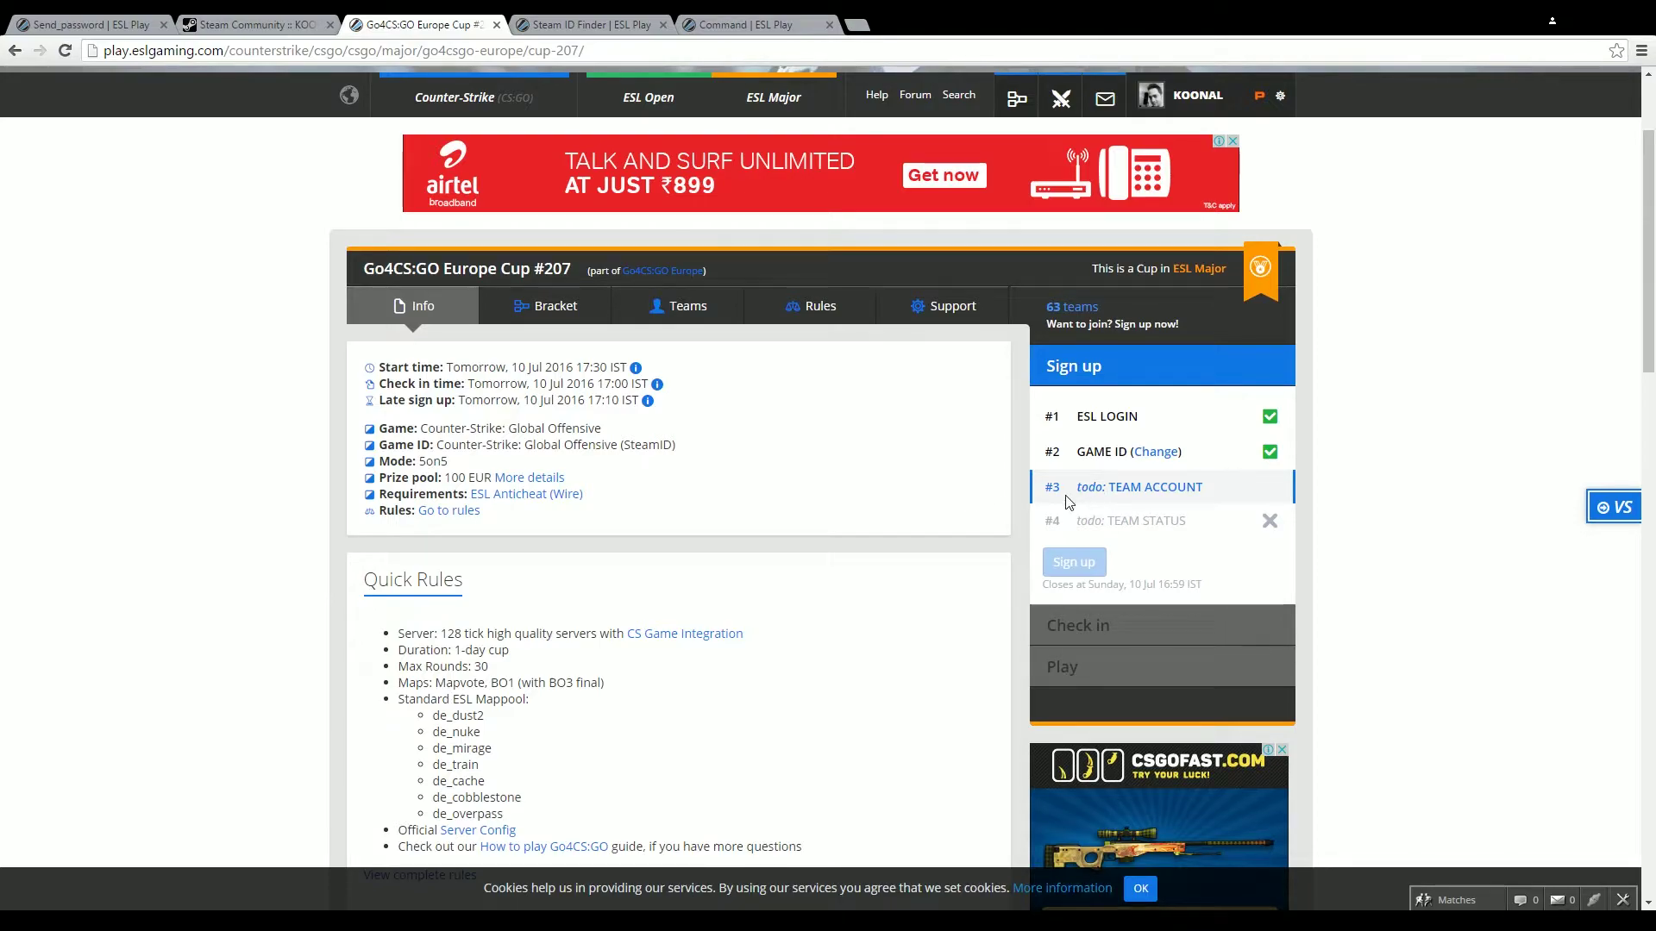
# Create a new team named 'Team Awesome' under 'No team? Create one!' and confirm
pyautogui.click(1136, 492)
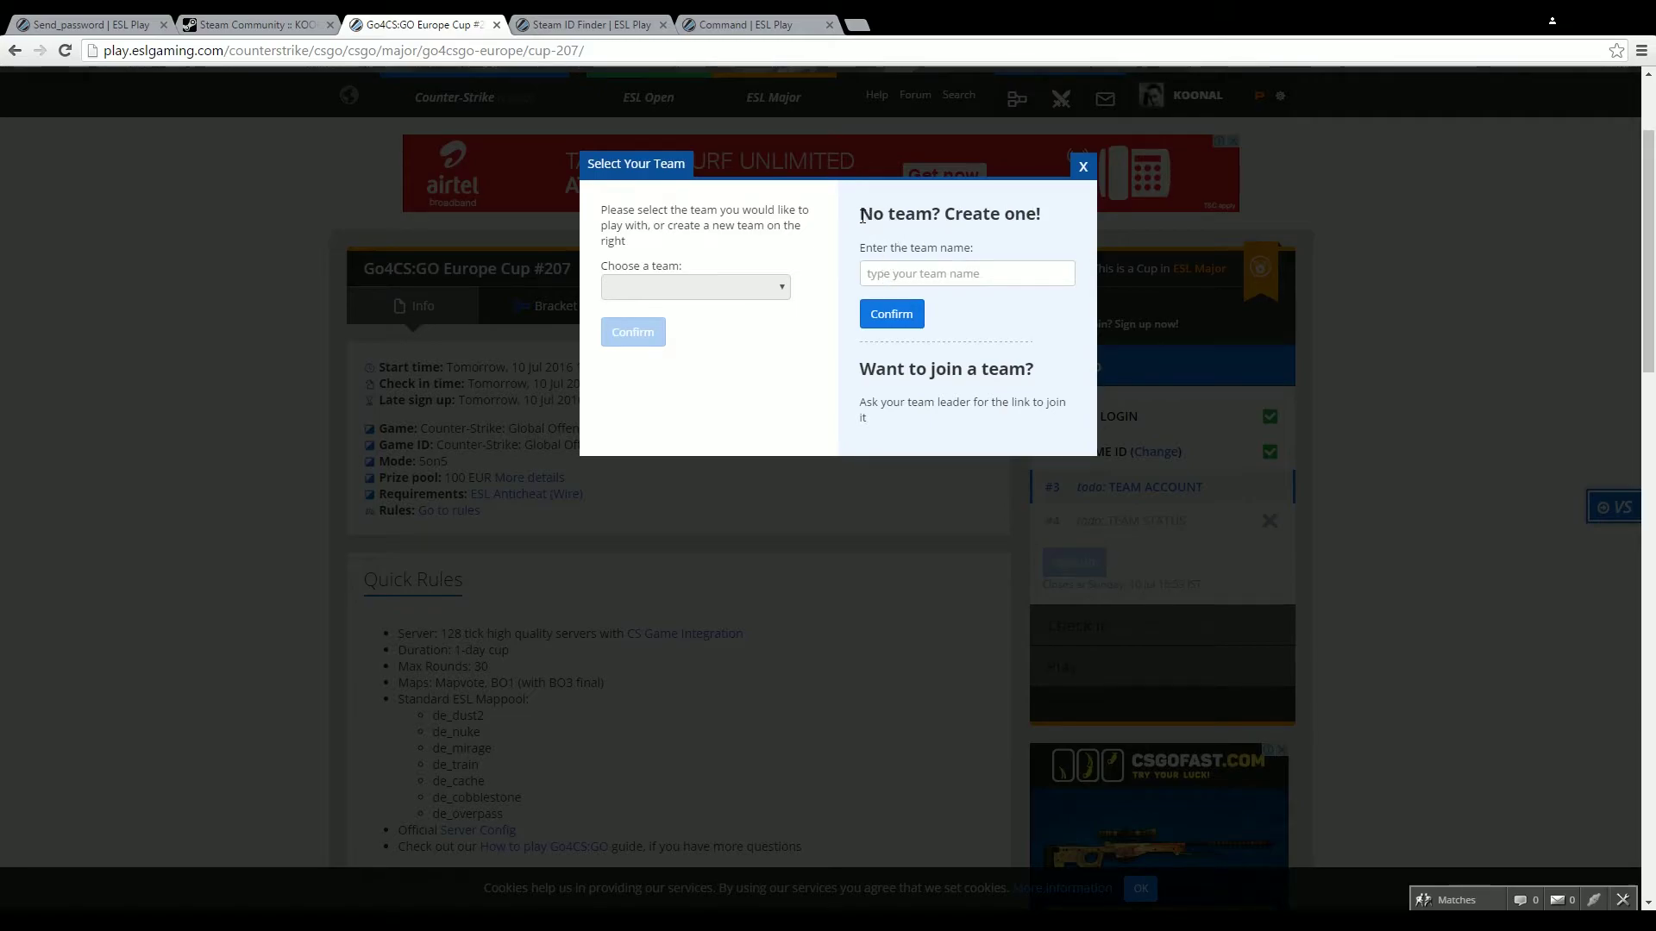
pyautogui.moveTo(861, 218); pyautogui.dragTo(1025, 215)
pyautogui.click(1057, 223)
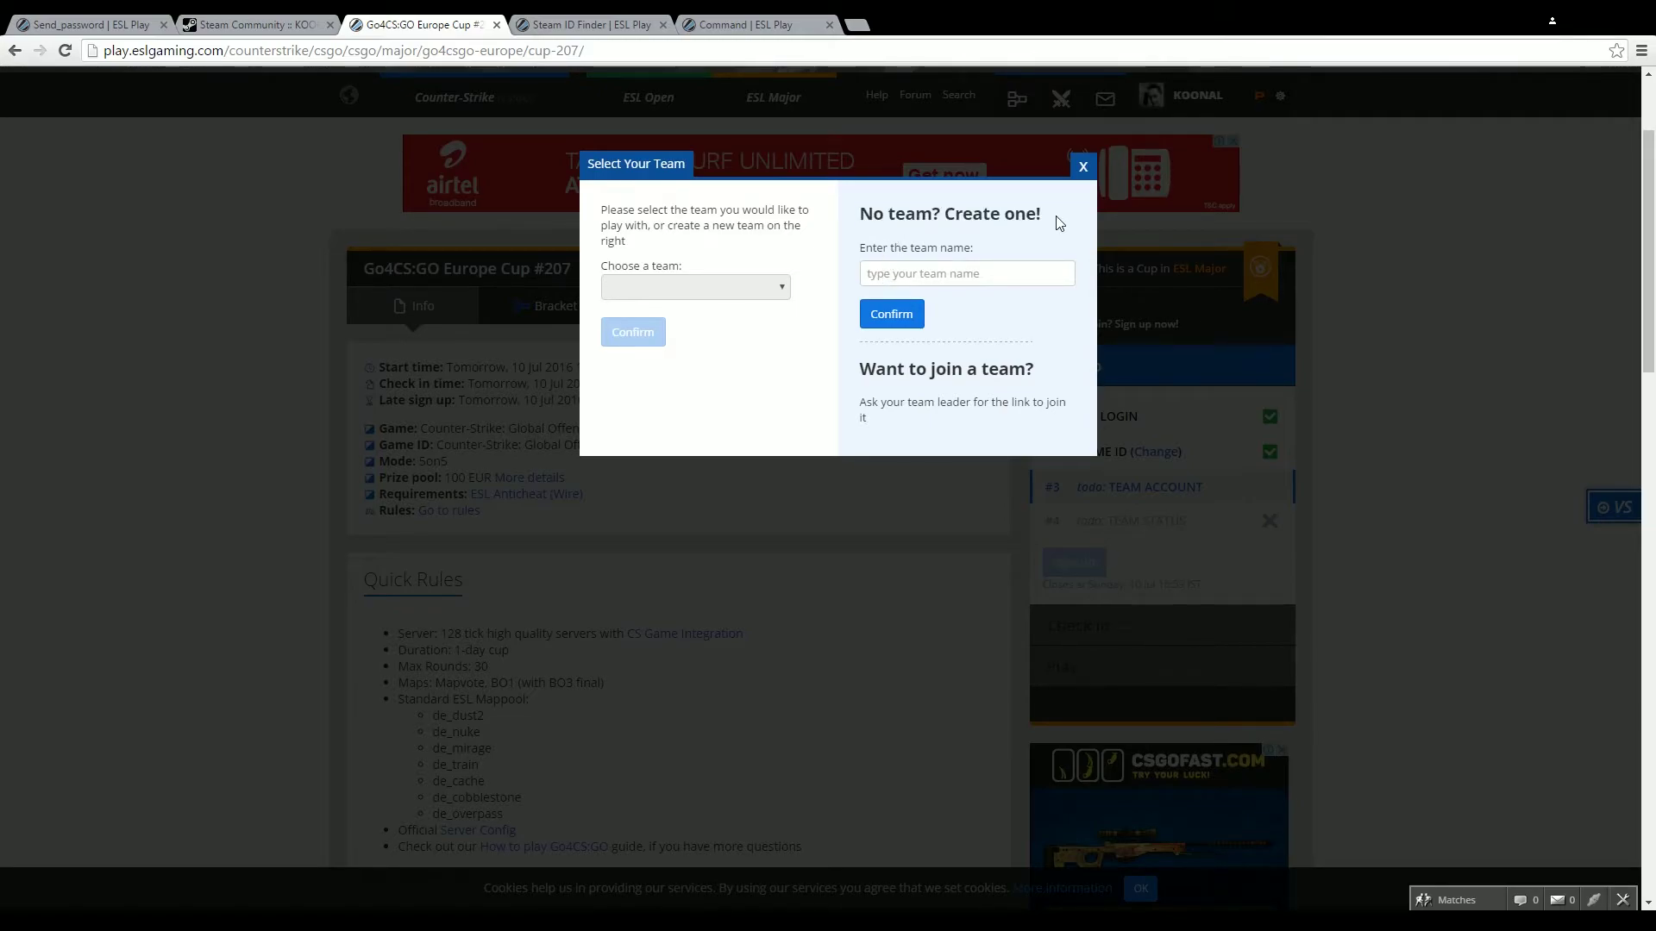
pyautogui.click(1027, 272)
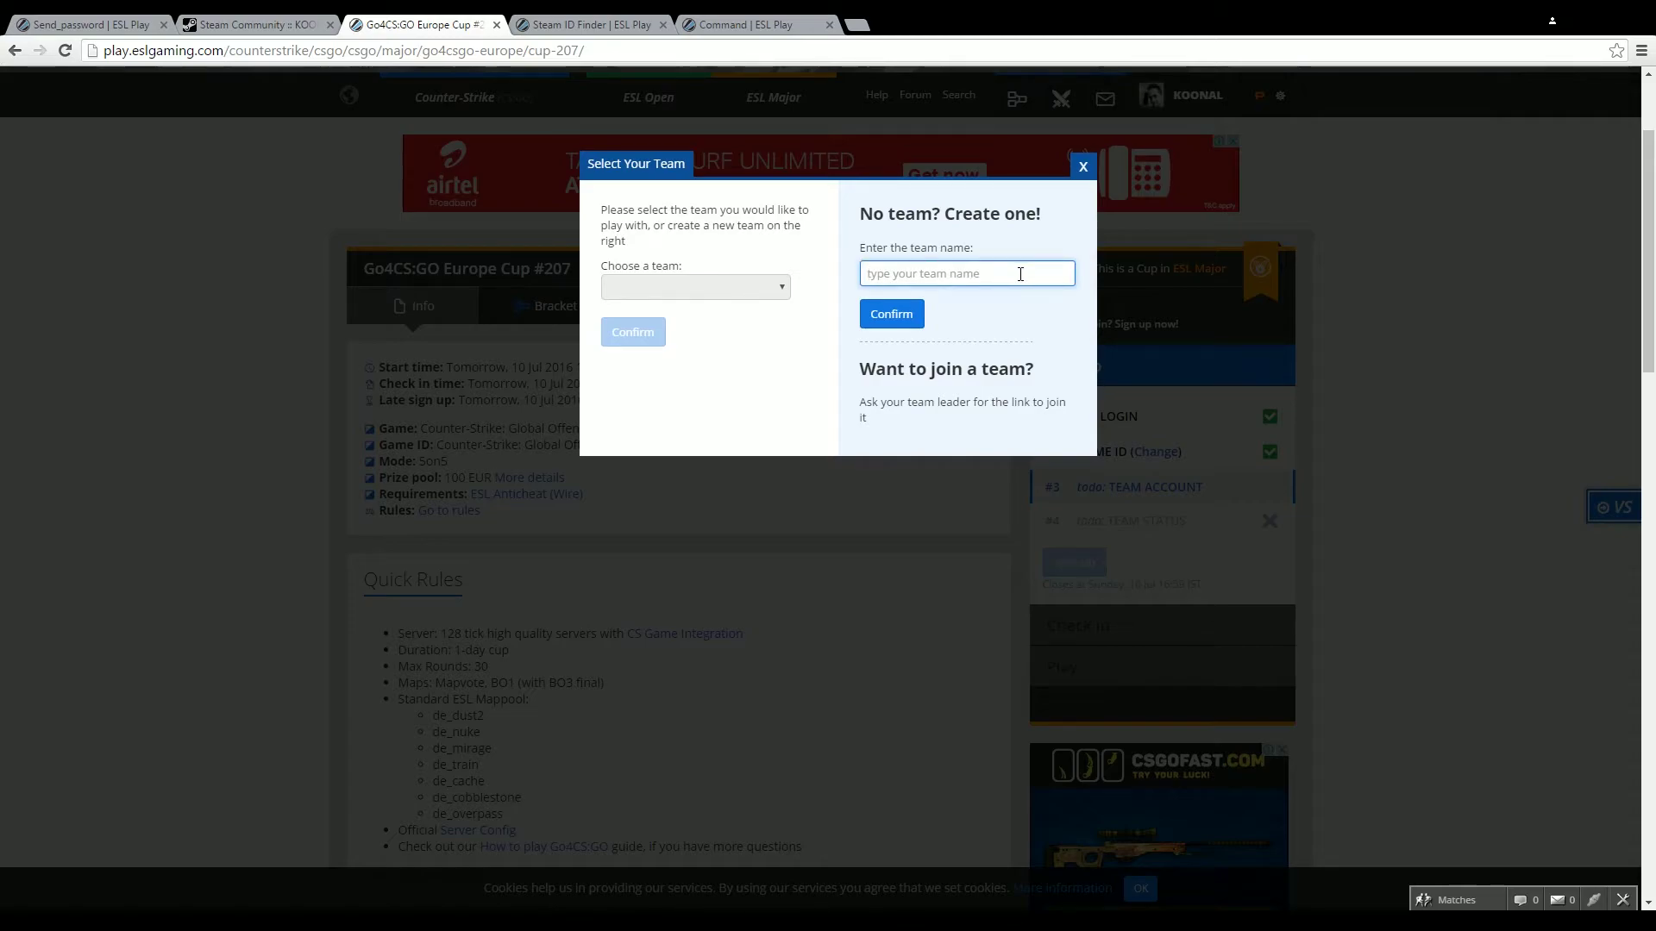
pyautogui.write('t')
pyautogui.press('BackSpace')
pyautogui.write('Team Awesome')
pyautogui.click(907, 315)
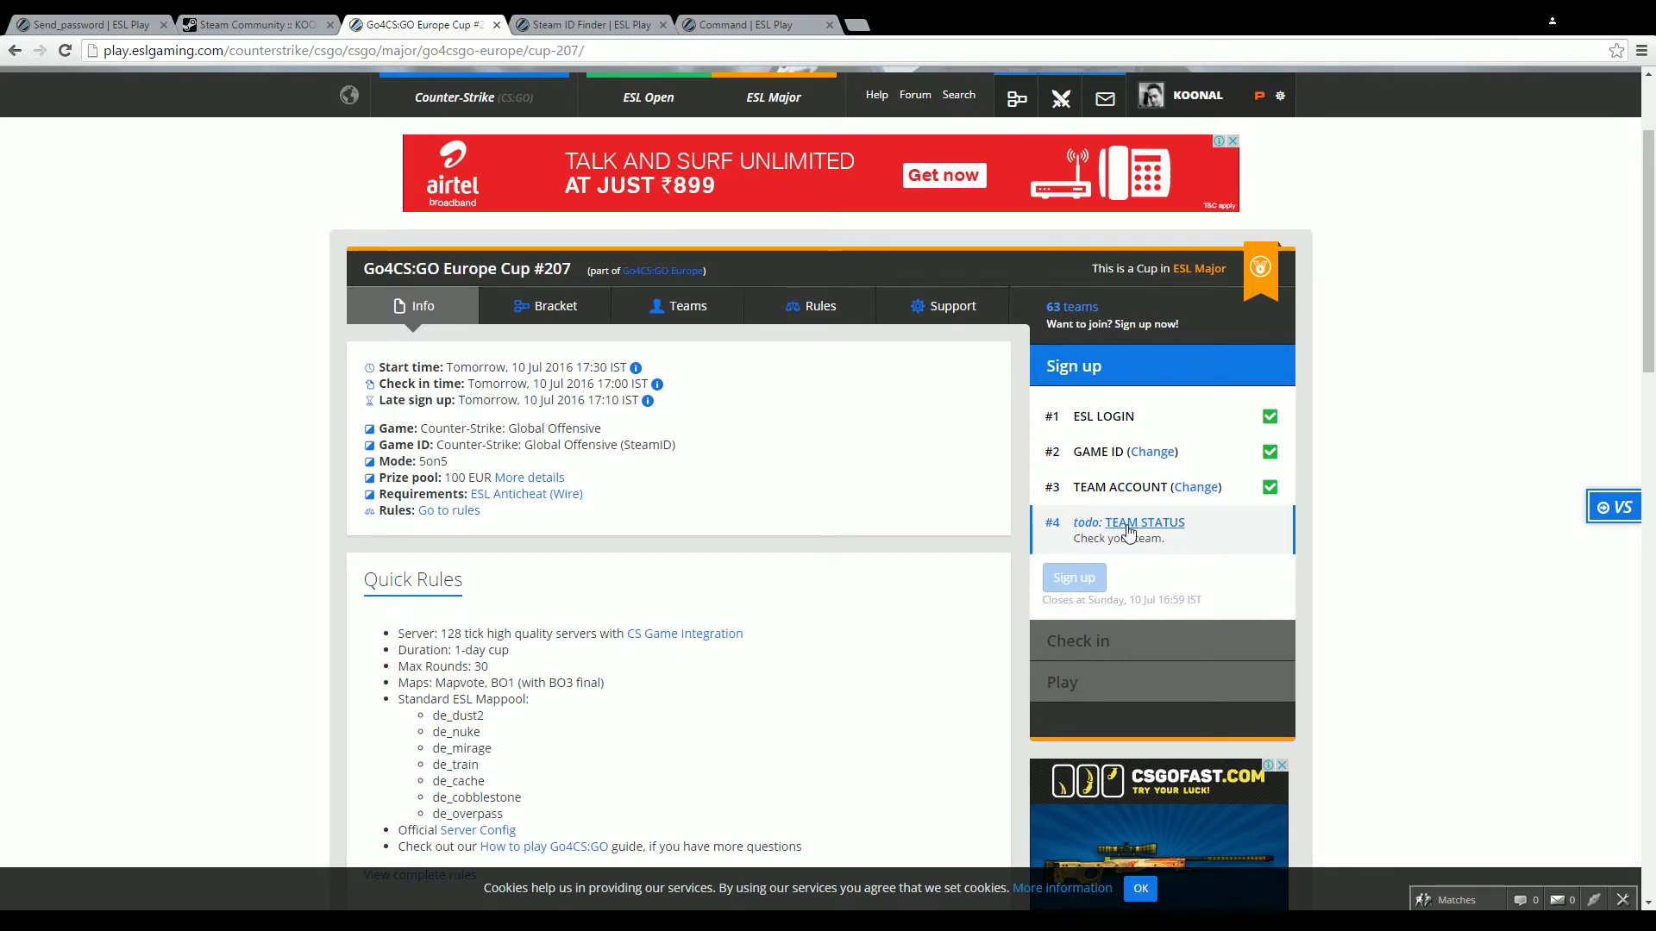
# In Manage your Team, share the join link until 5/5 members are ready, then close it
pyautogui.click(1127, 526)
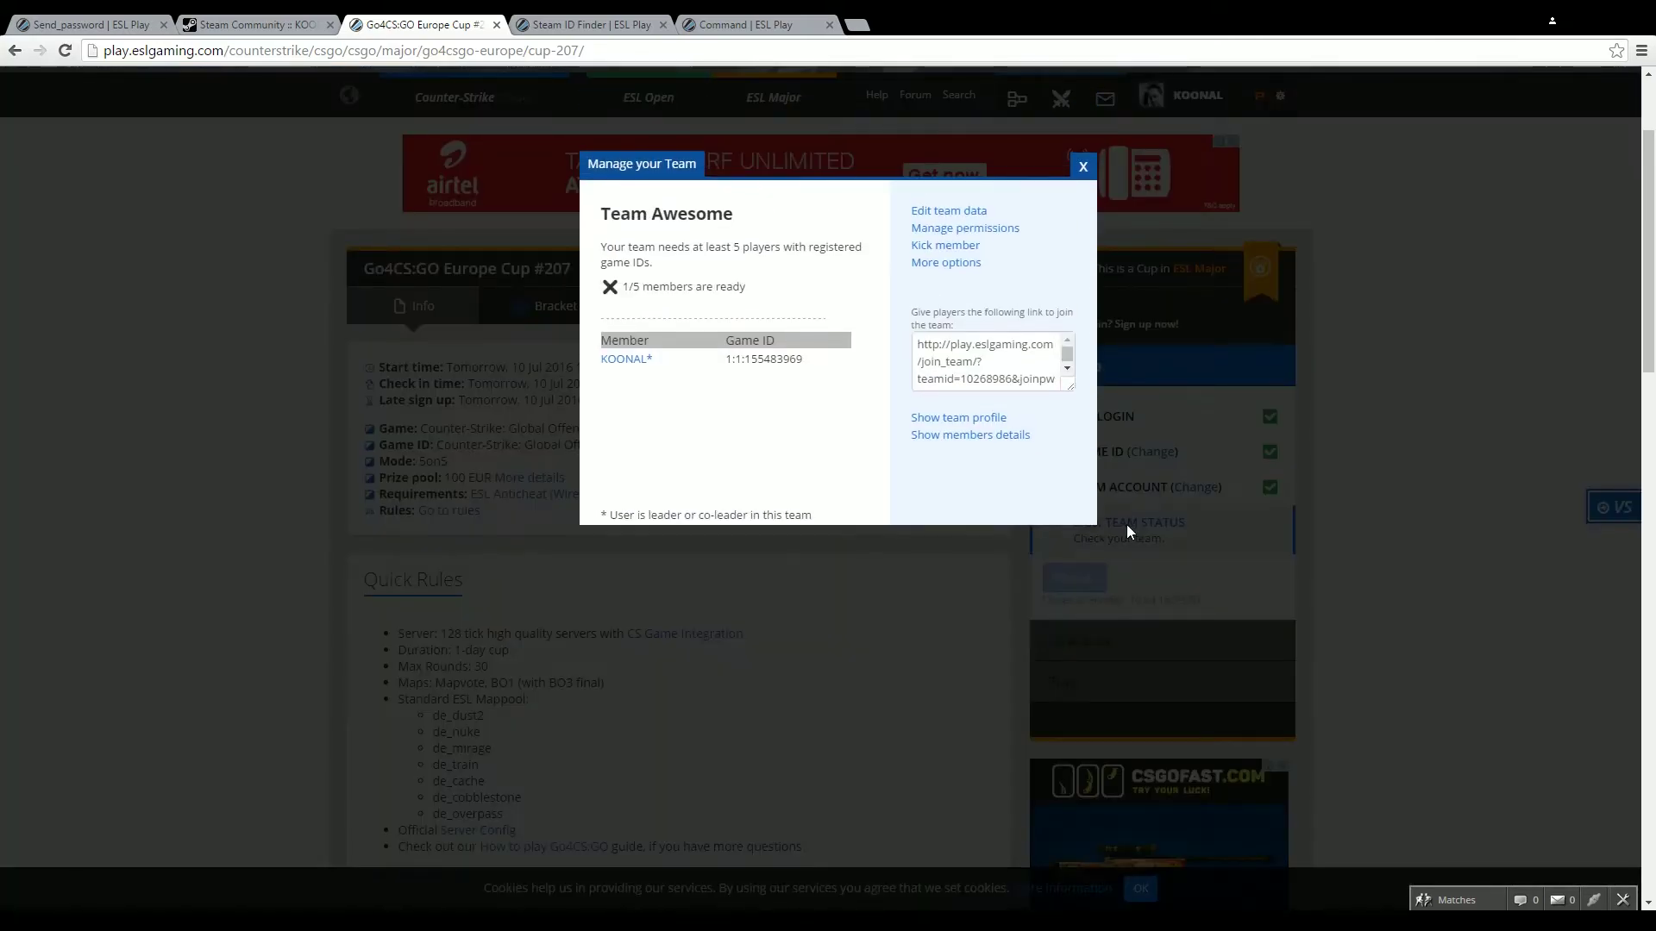
pyautogui.tripleClick(599, 255)
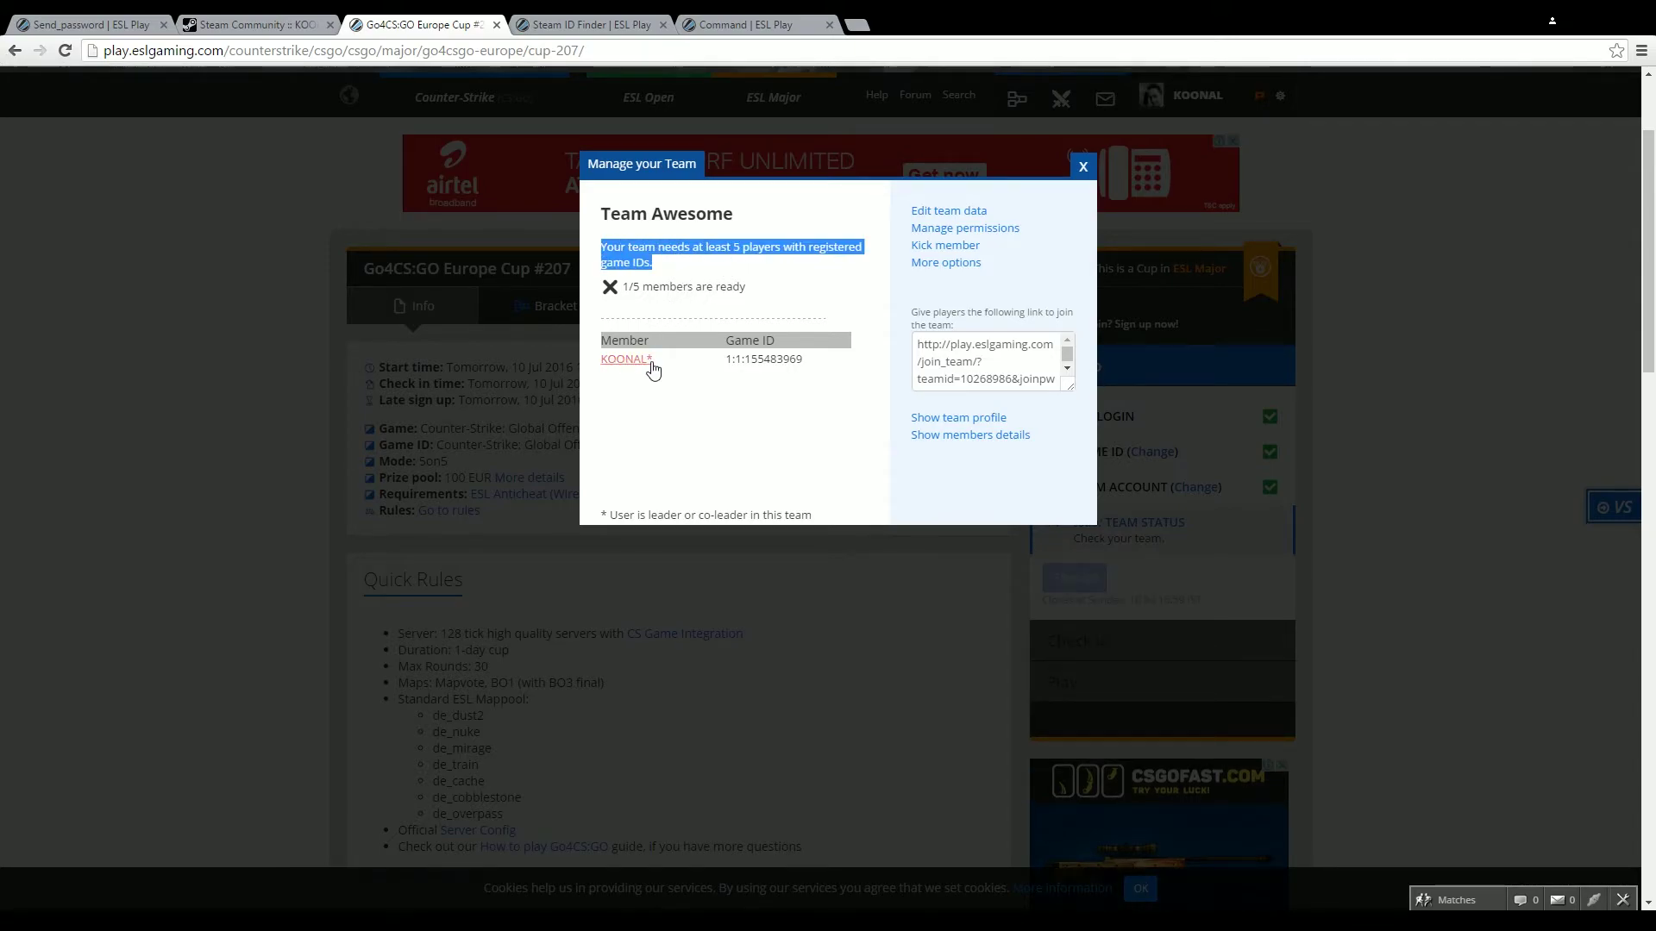
pyautogui.click(922, 345)
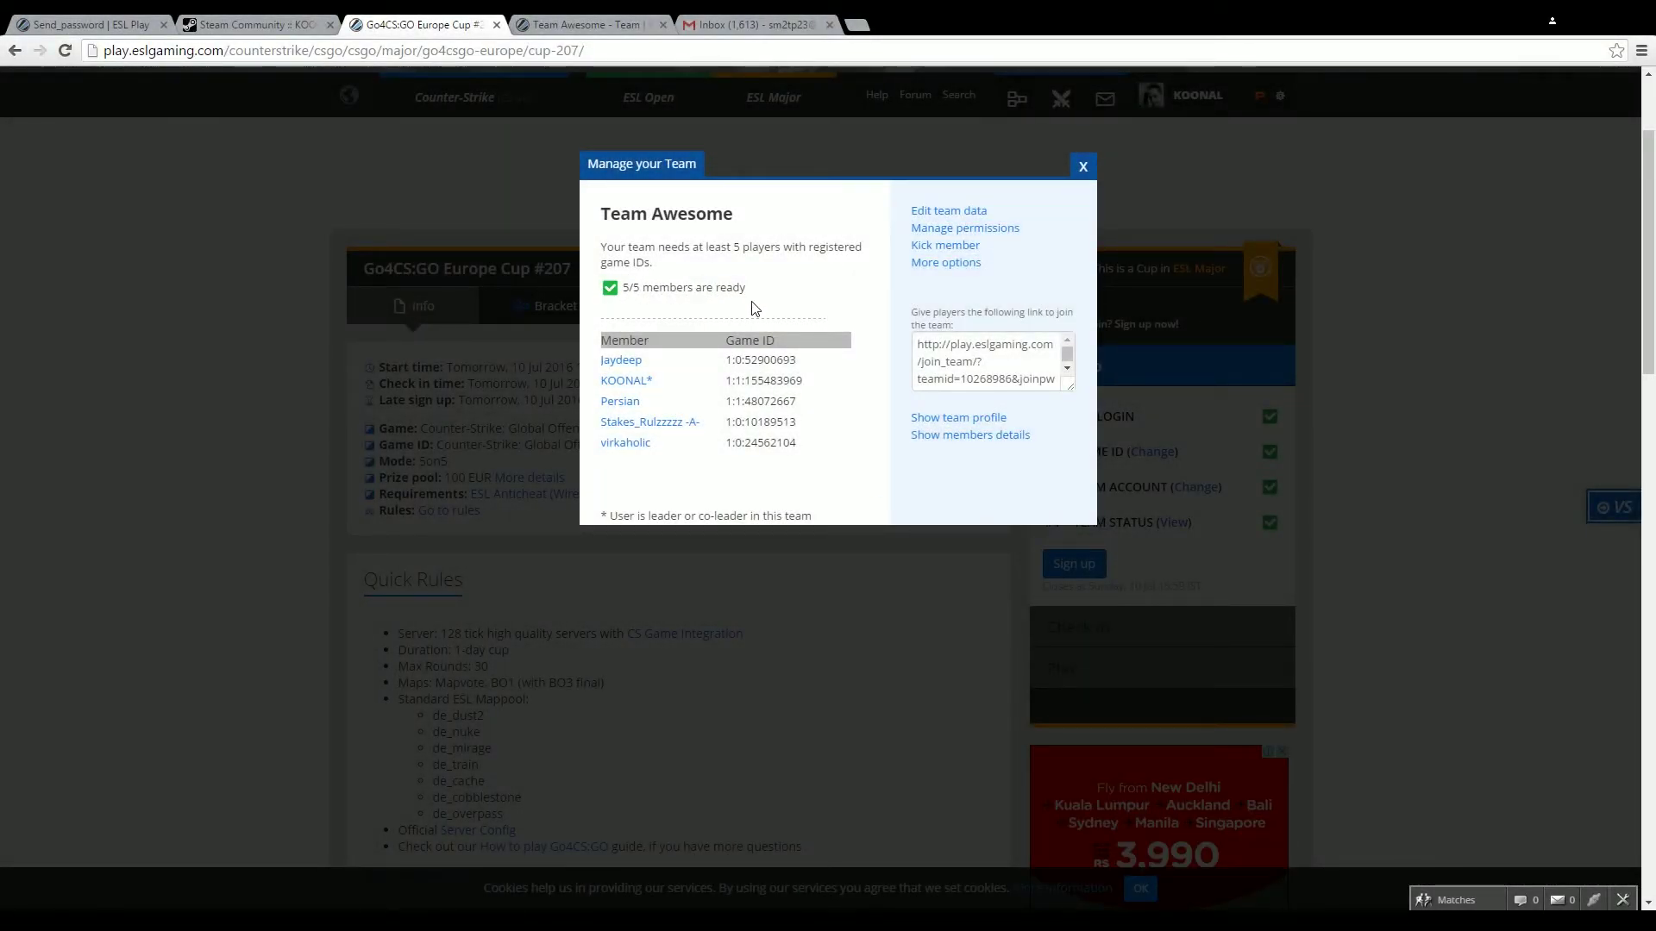
pyautogui.moveTo(786, 294); pyautogui.dragTo(618, 292)
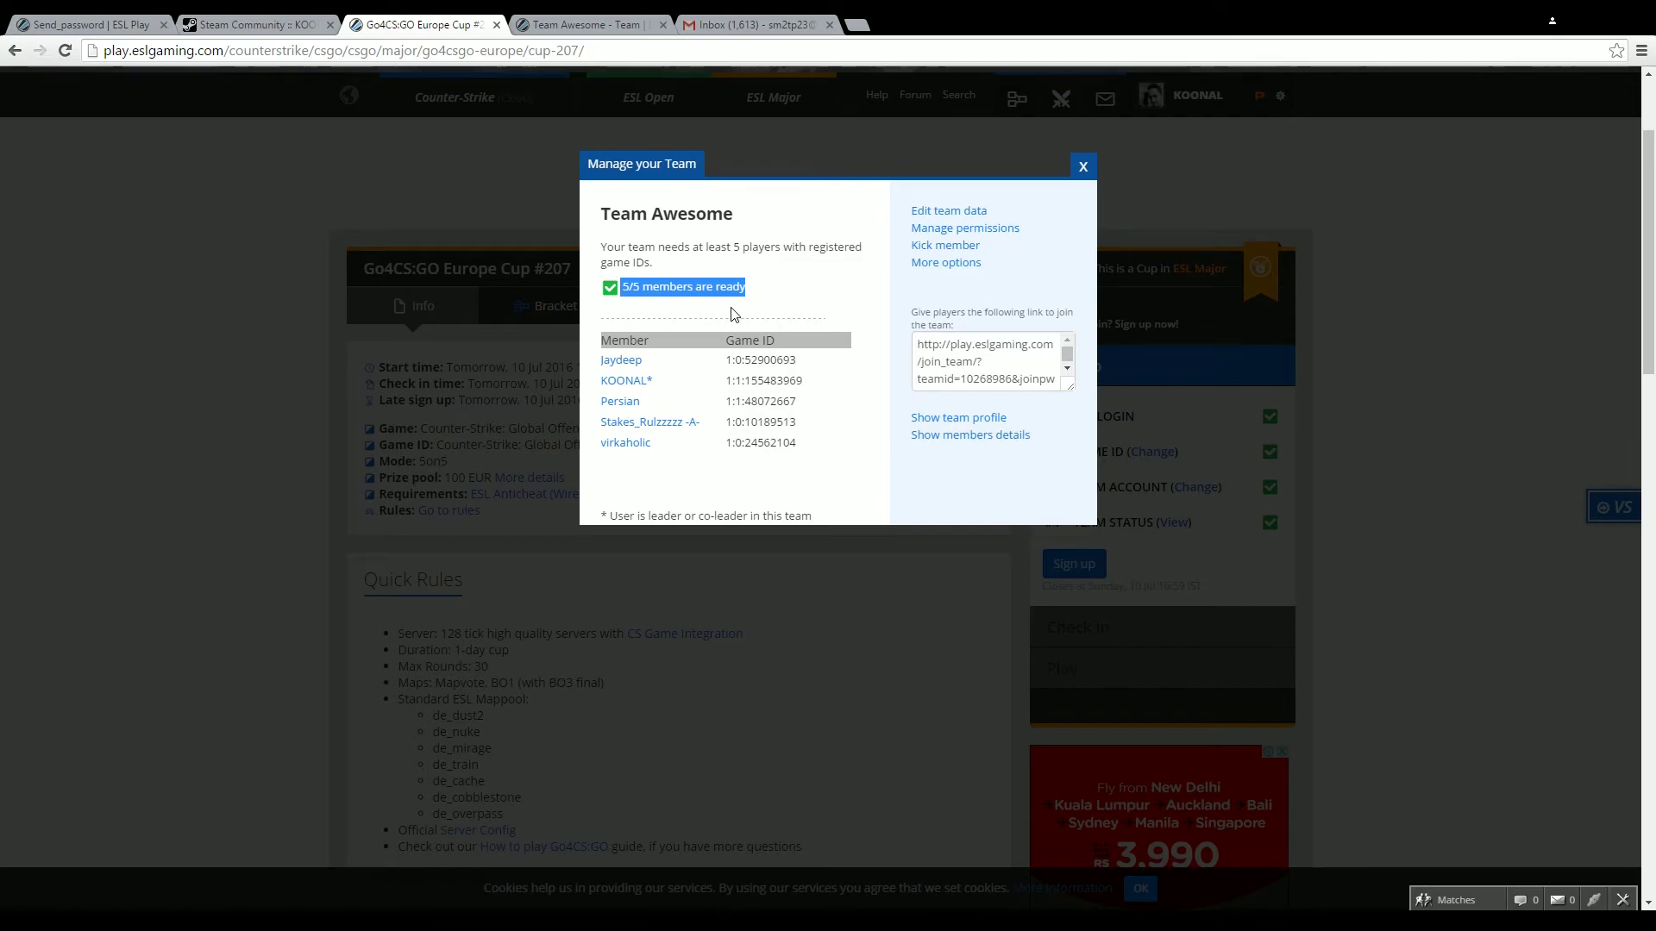
pyautogui.click(733, 314)
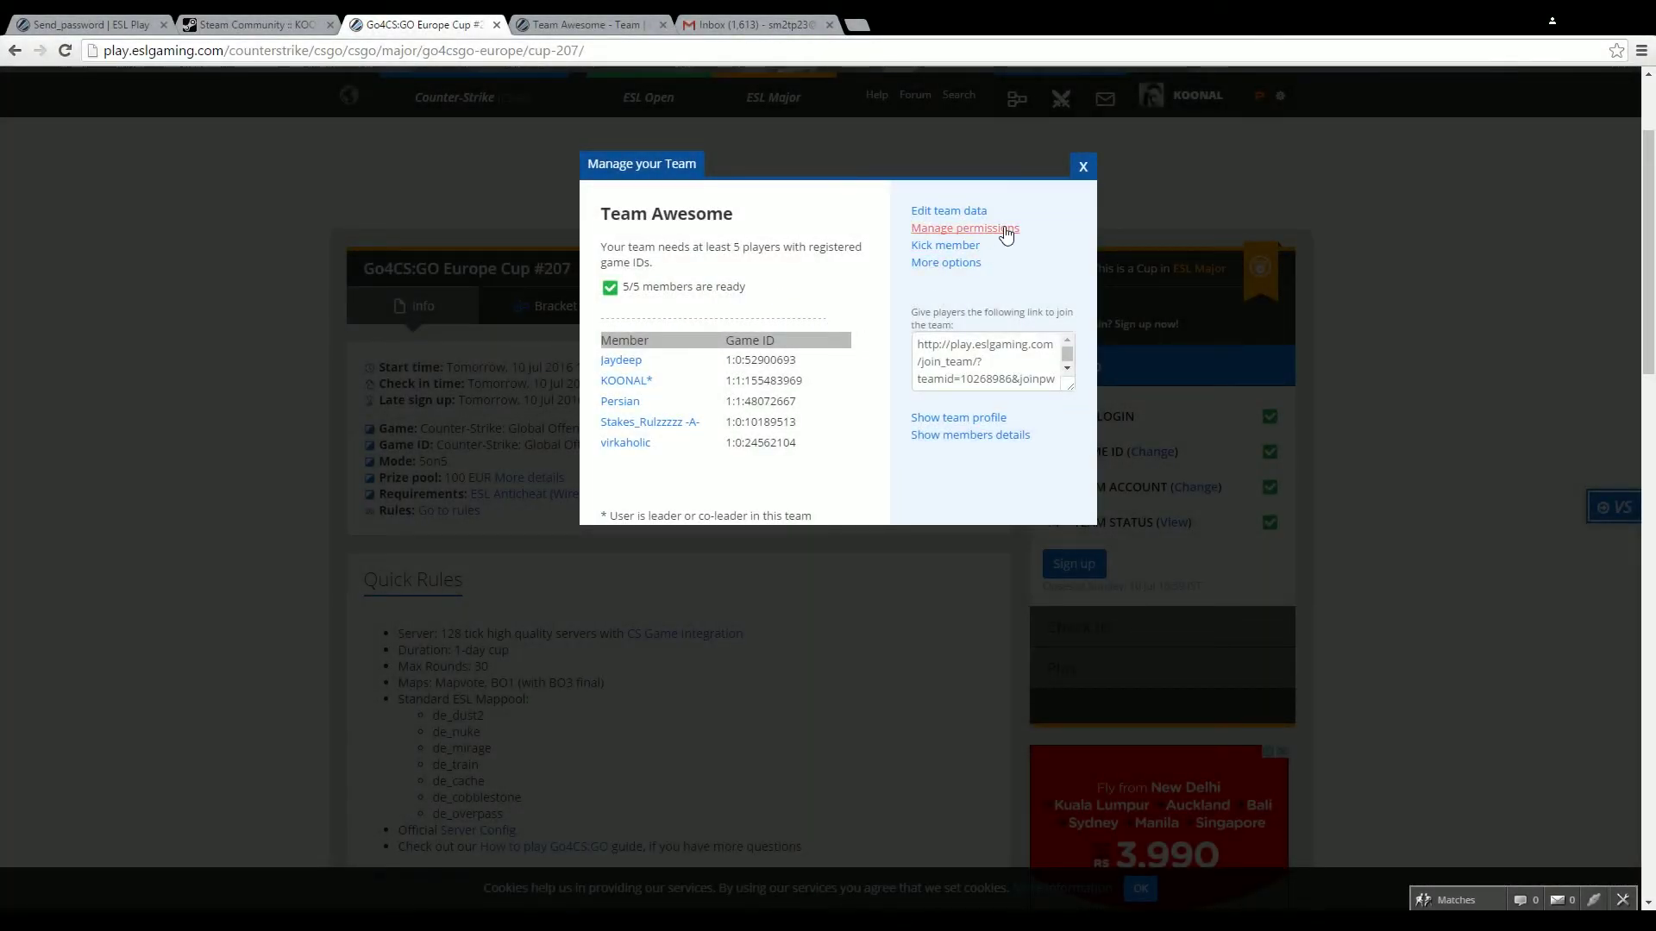
pyautogui.click(1083, 166)
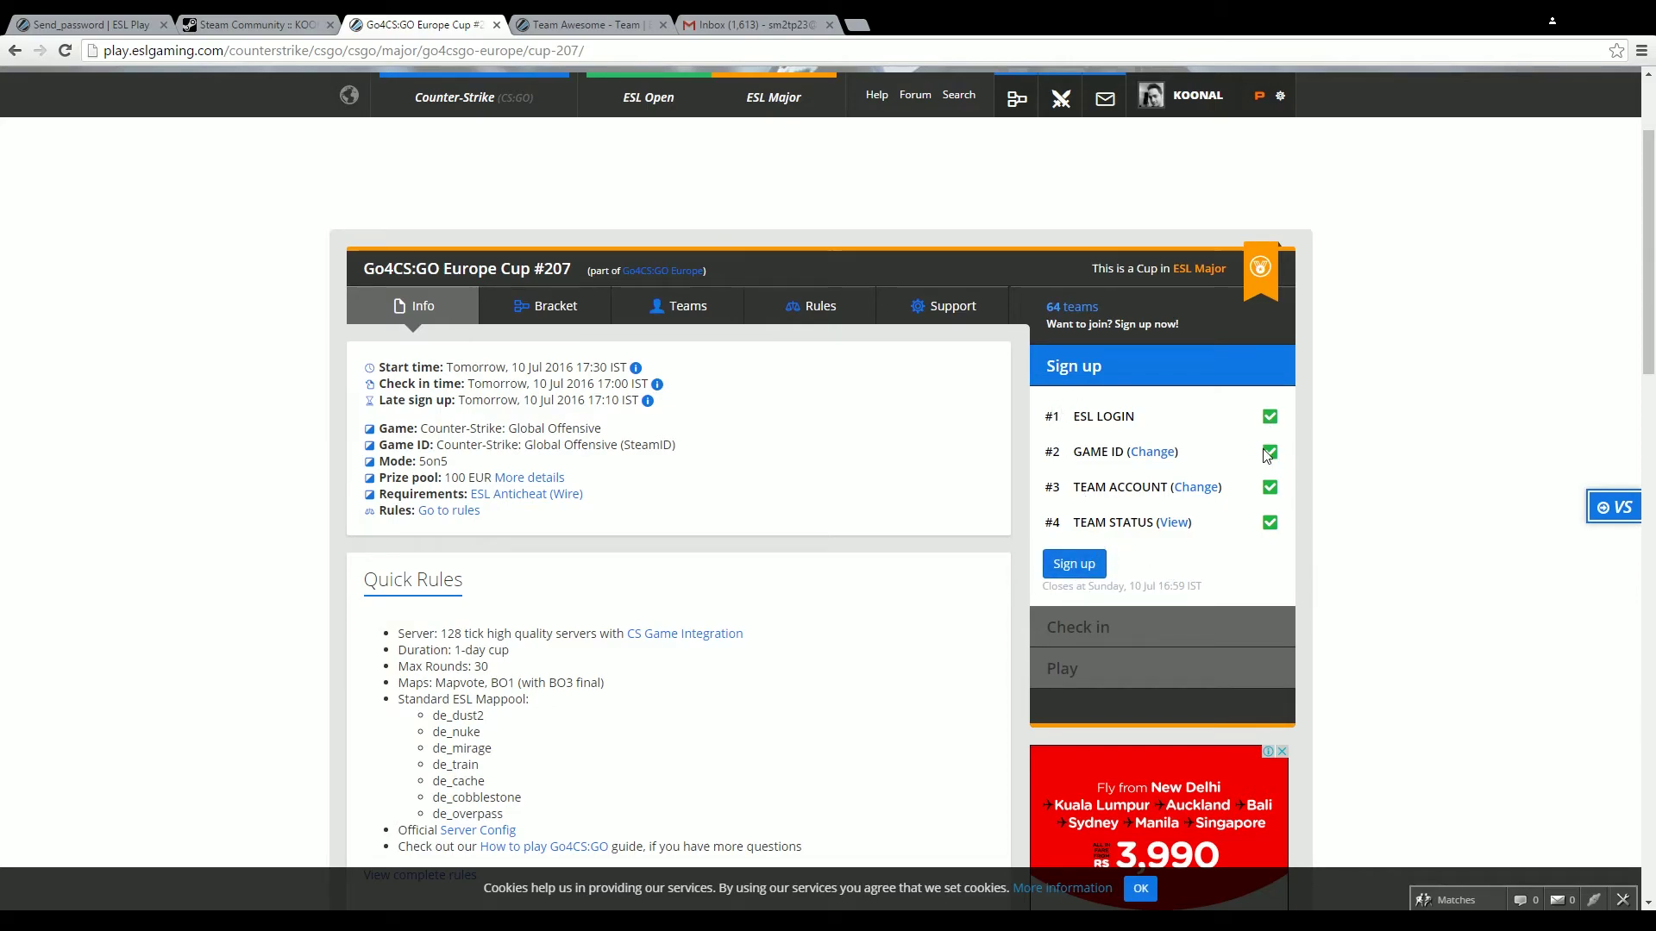
# Sign Team Awesome up for the cup, ticking the rules checkbox and answering YES
pyautogui.click(1082, 569)
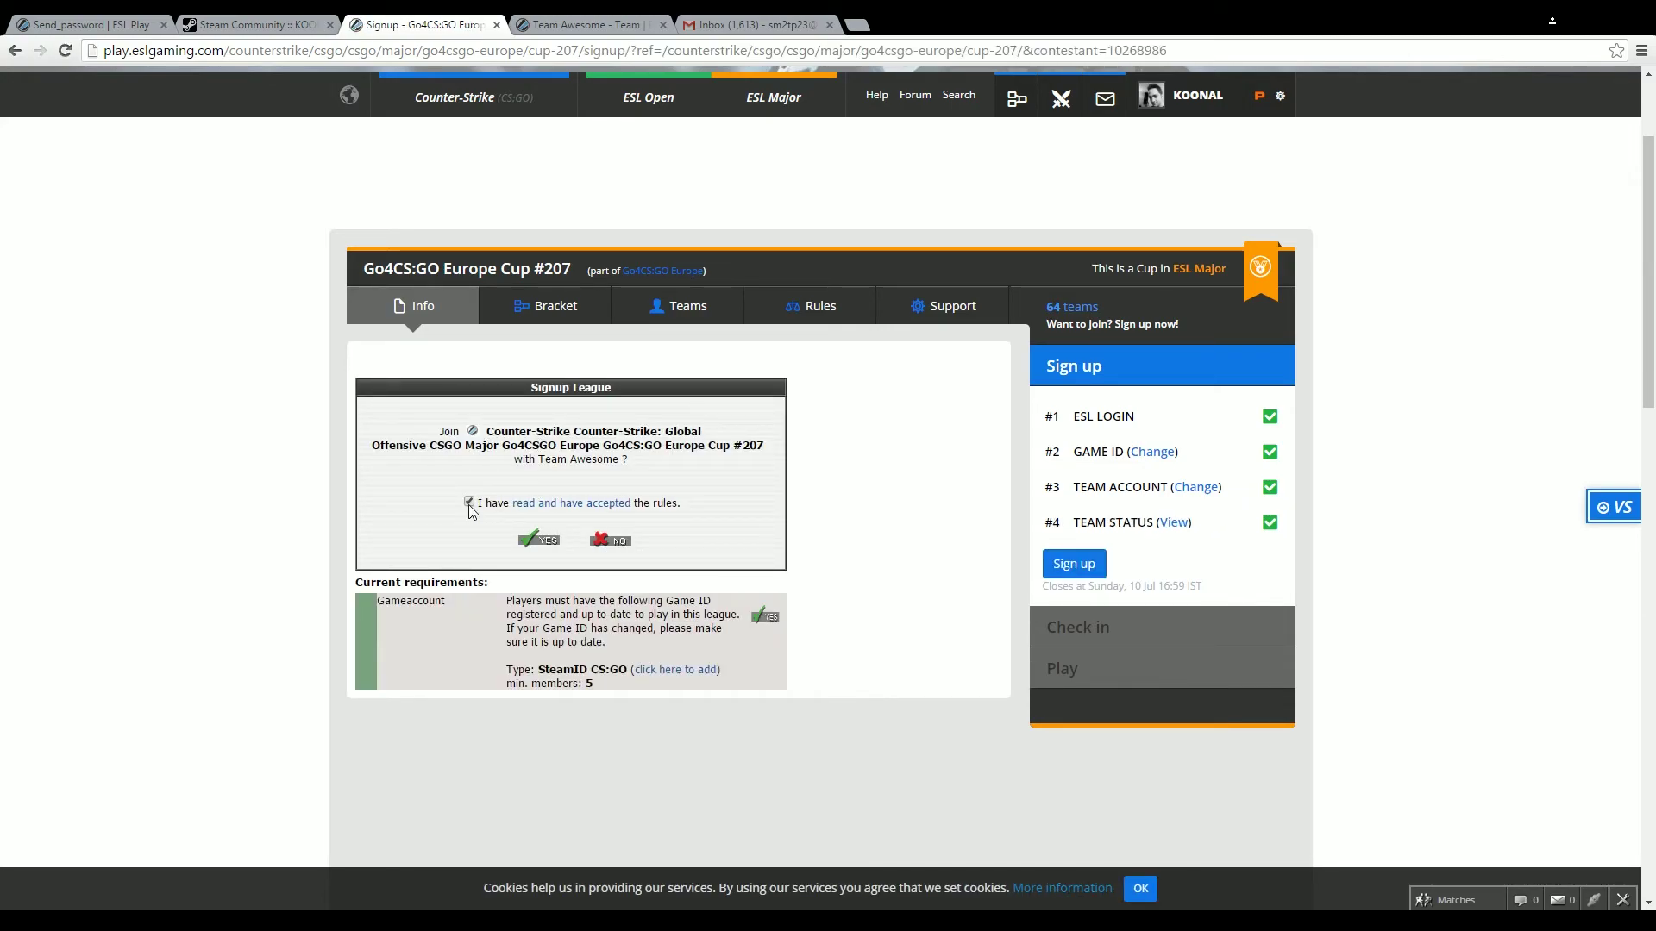
pyautogui.moveTo(507, 612); pyautogui.dragTo(697, 703)
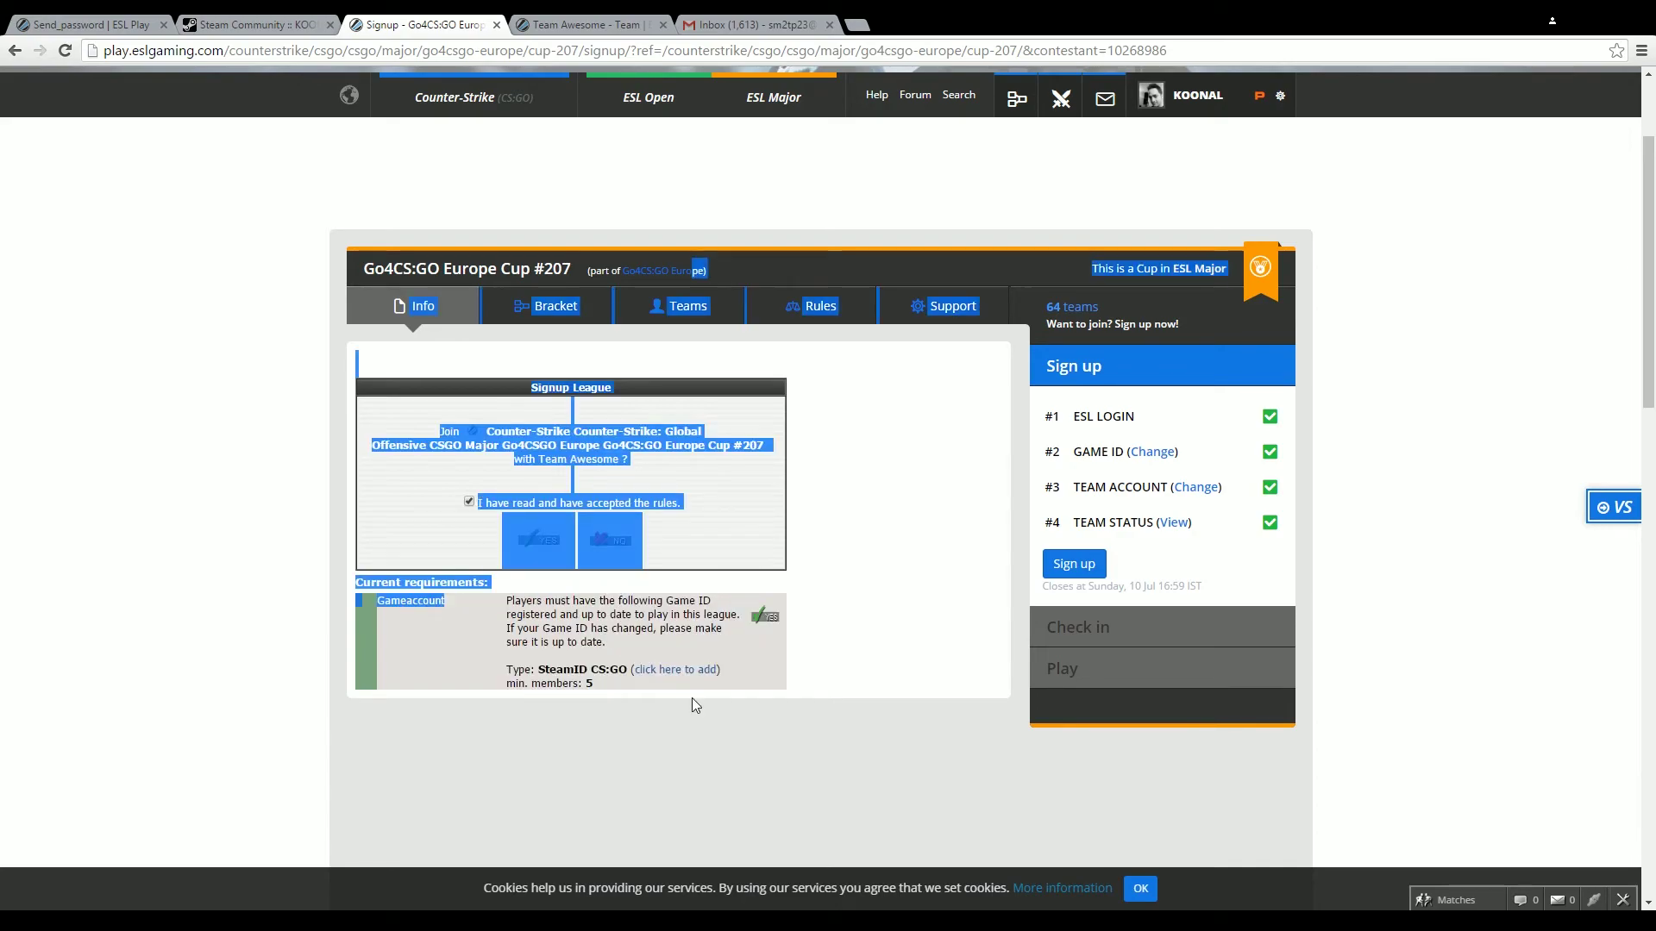
pyautogui.click(694, 700)
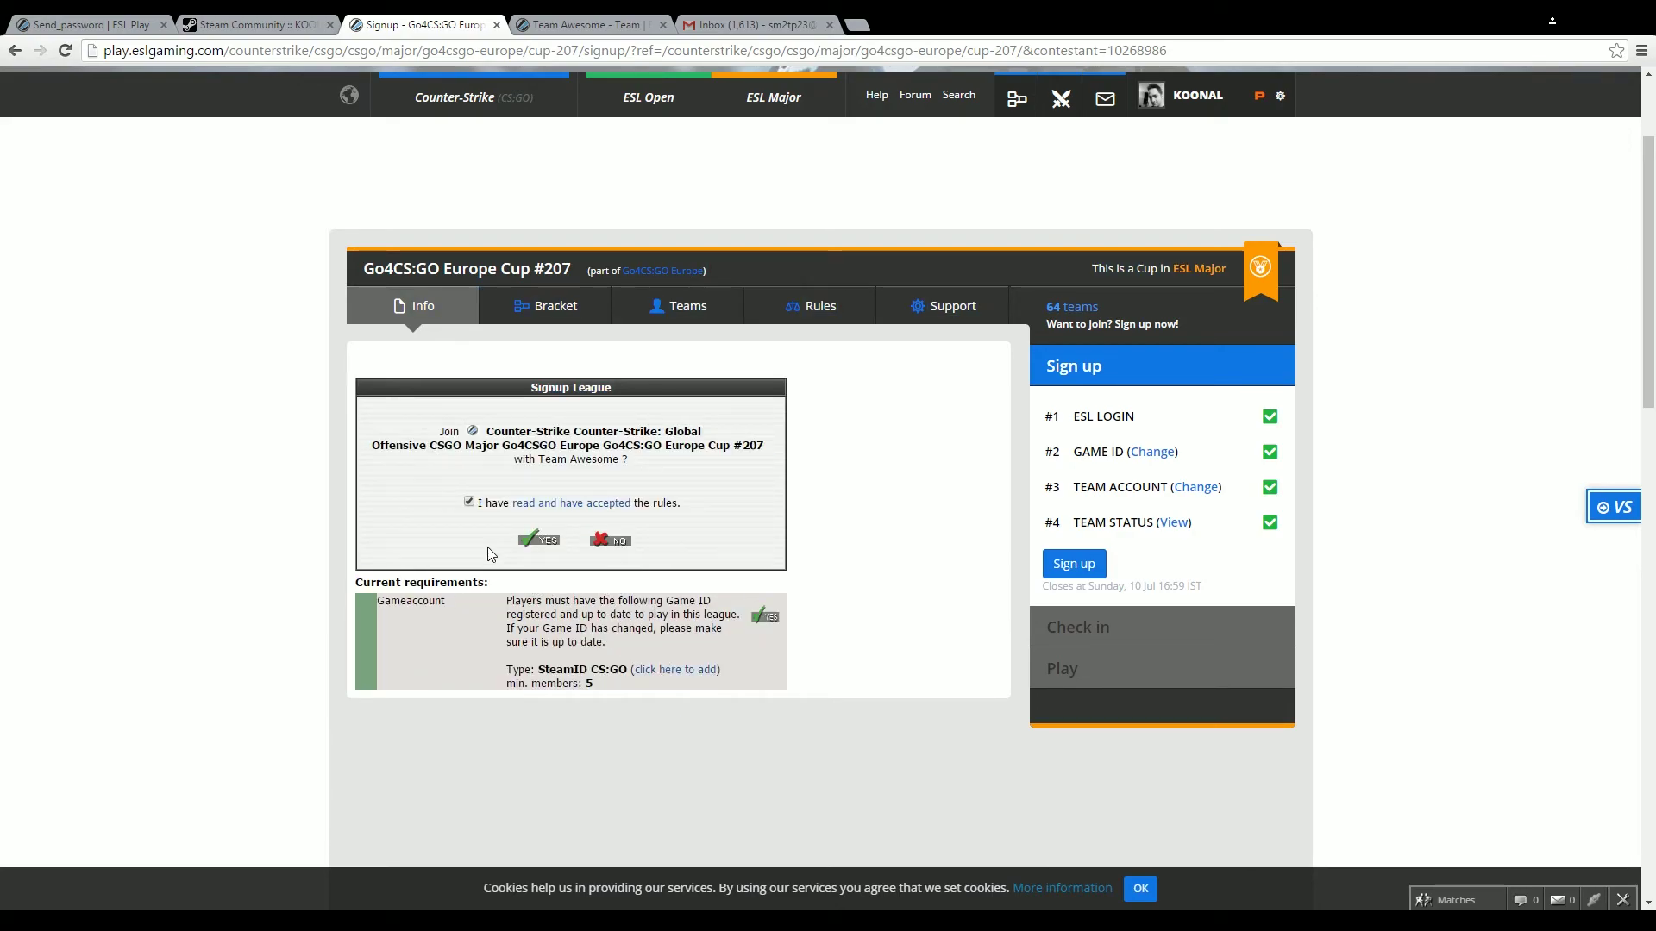
pyautogui.click(538, 544)
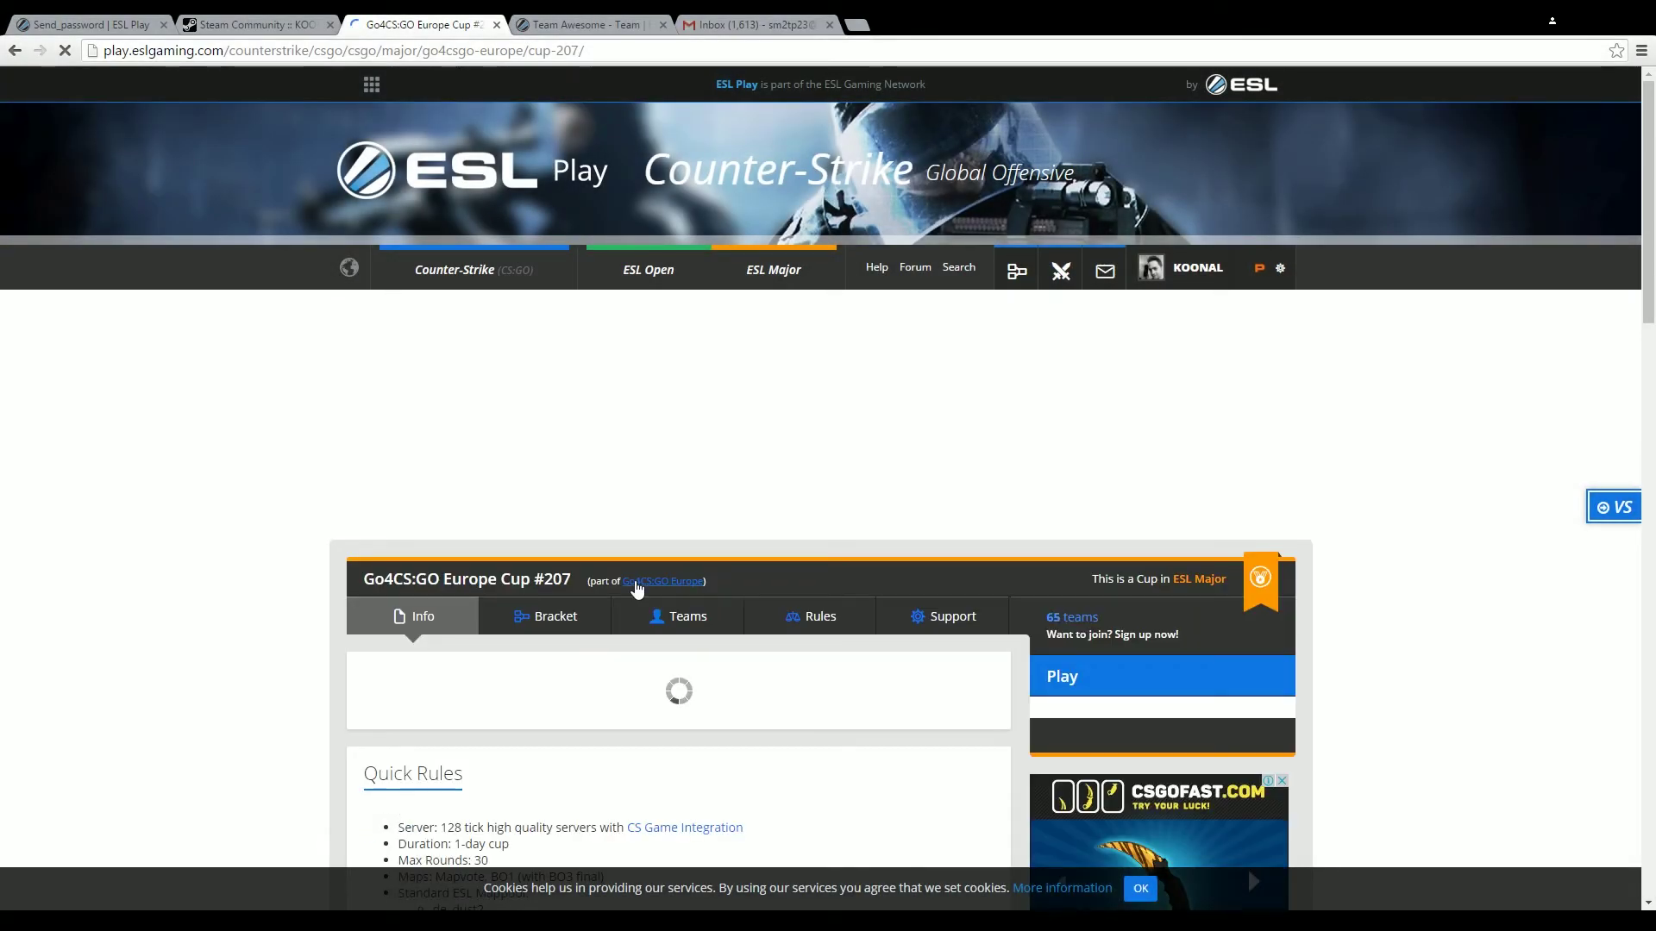
# Scroll the 65-team members list to Team Awesome and open its team page
pyautogui.scroll(-5, 635, 581)
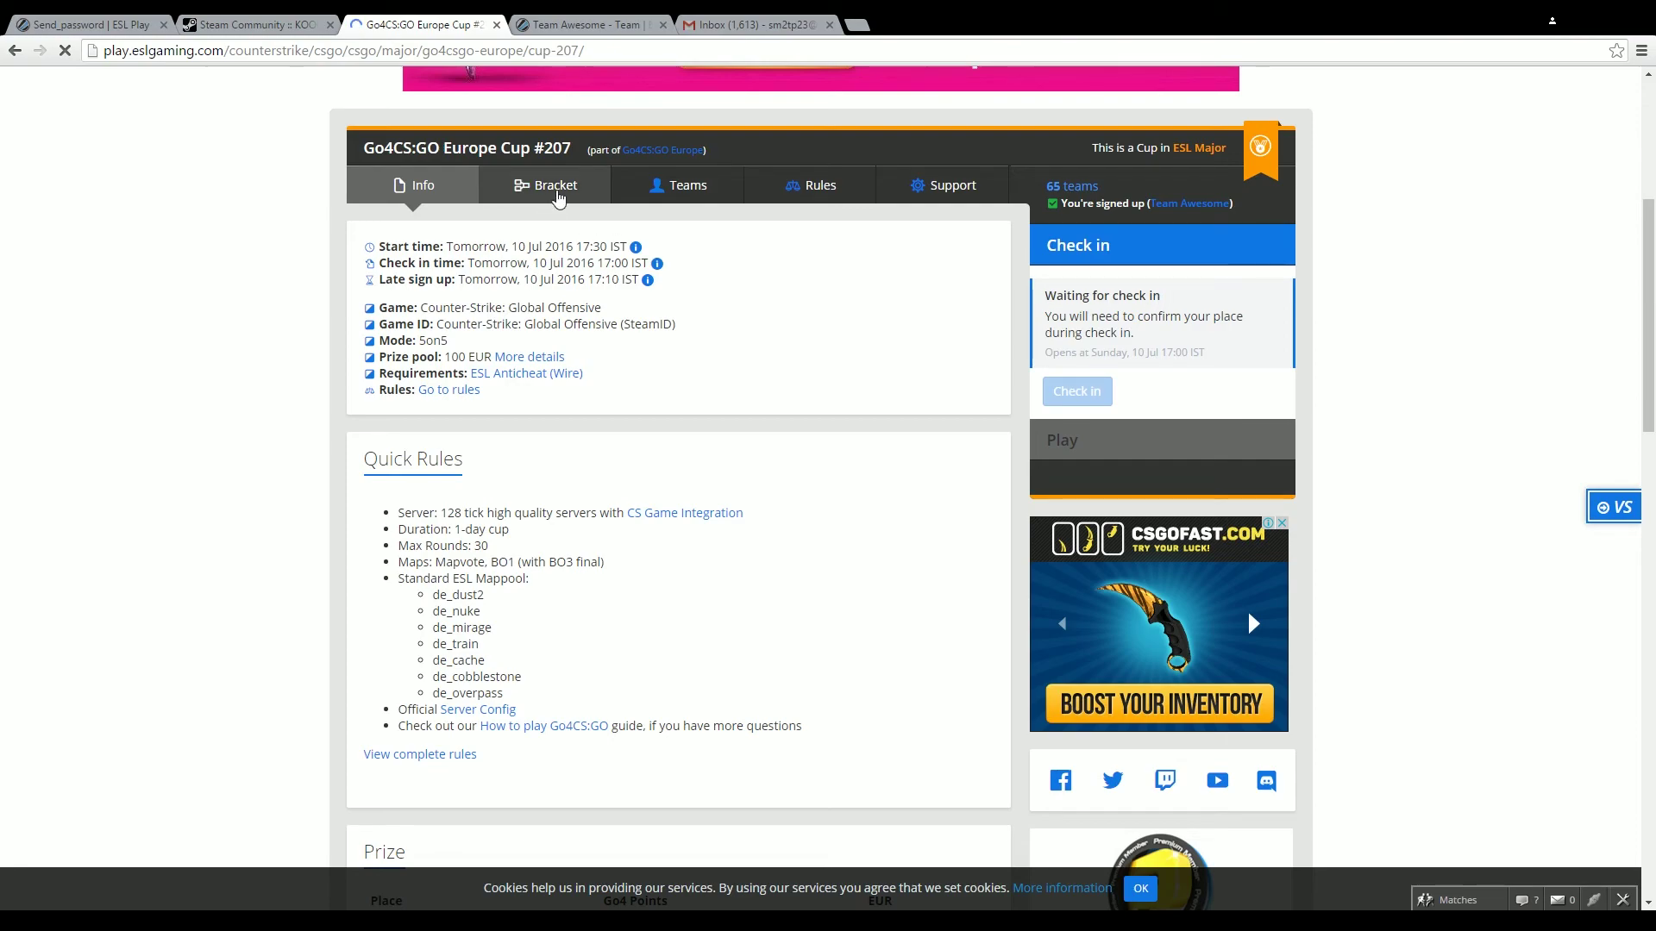
pyautogui.scroll(-6, 231, 479)
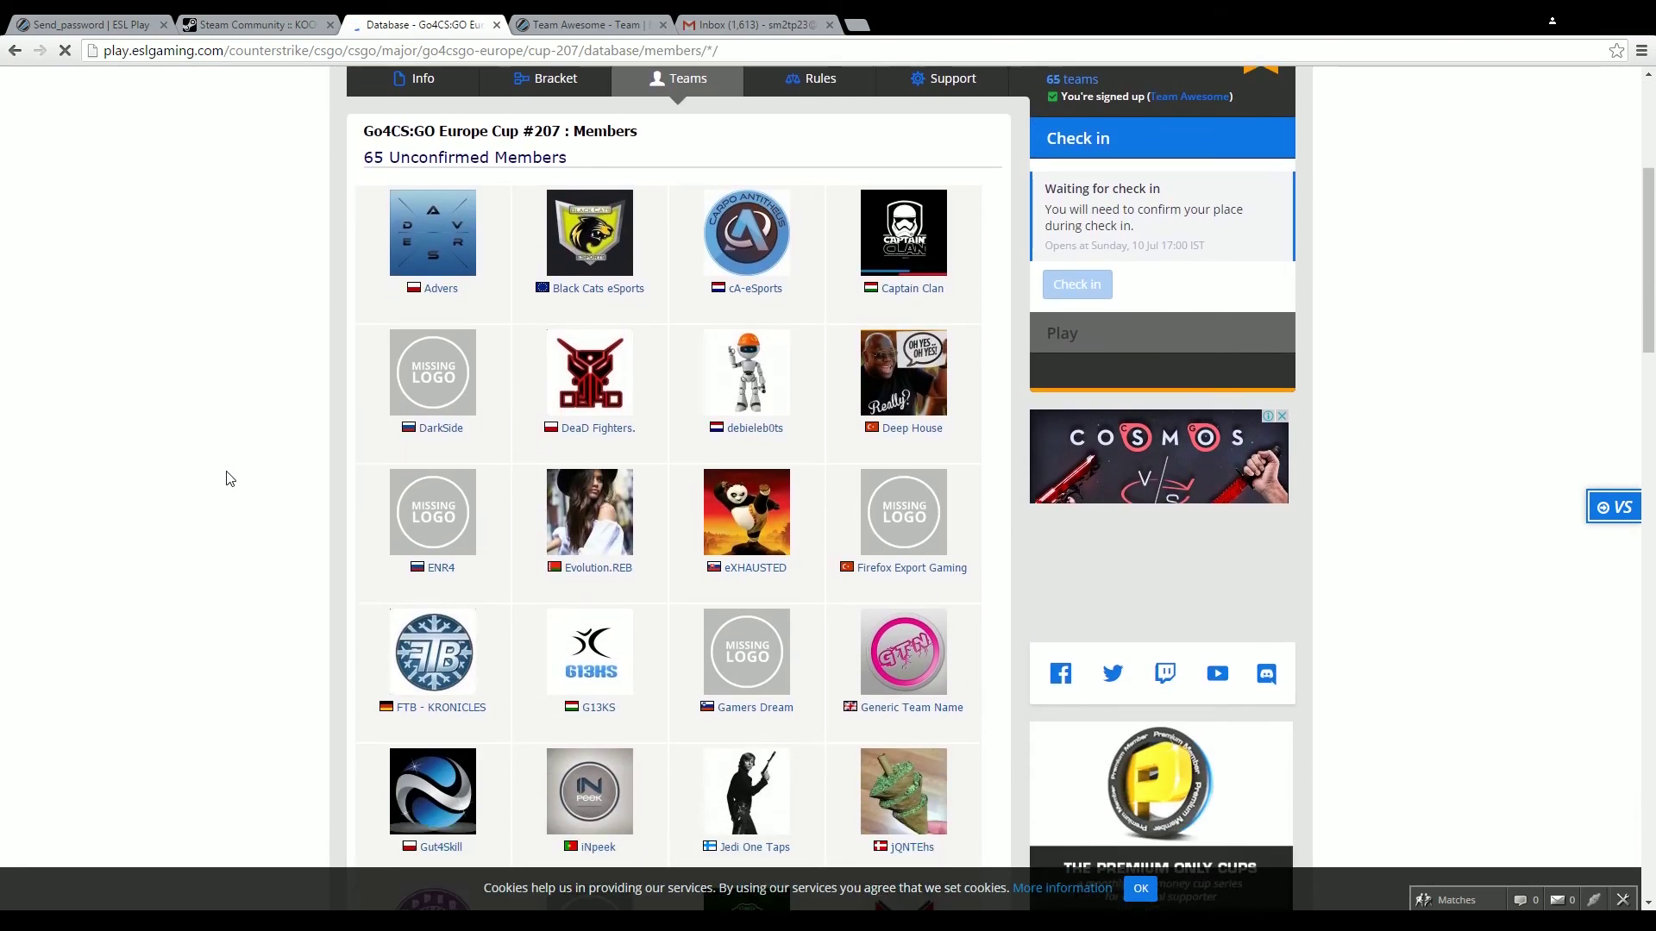
pyautogui.scroll(-6, 230, 479)
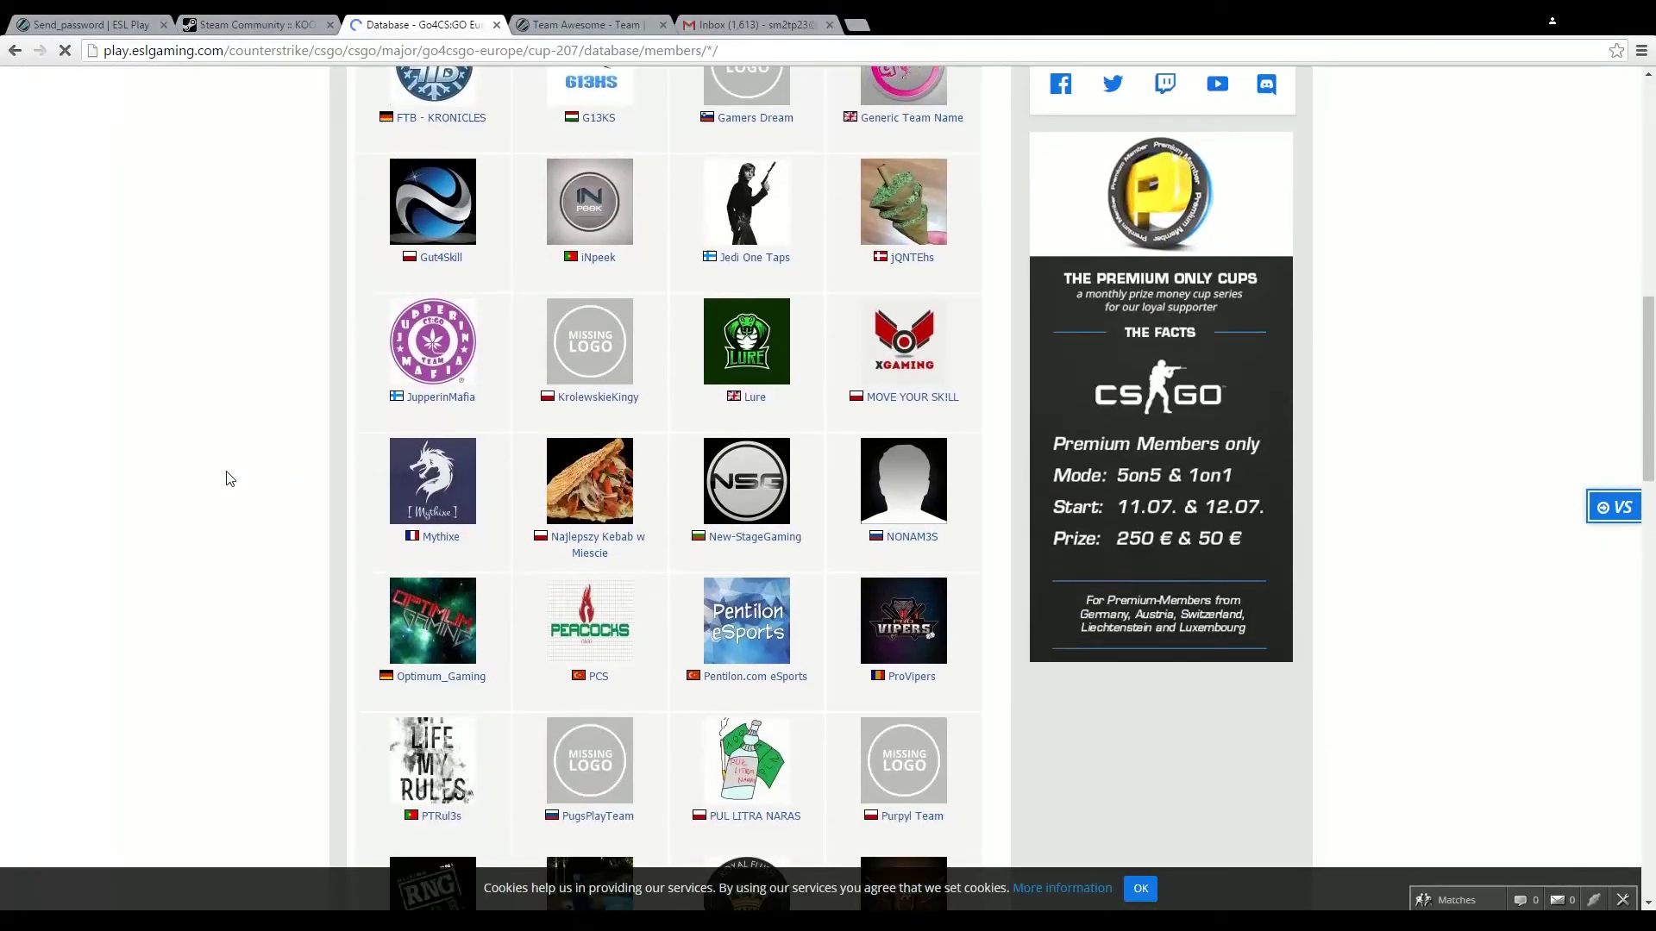
pyautogui.scroll(-7, 230, 479)
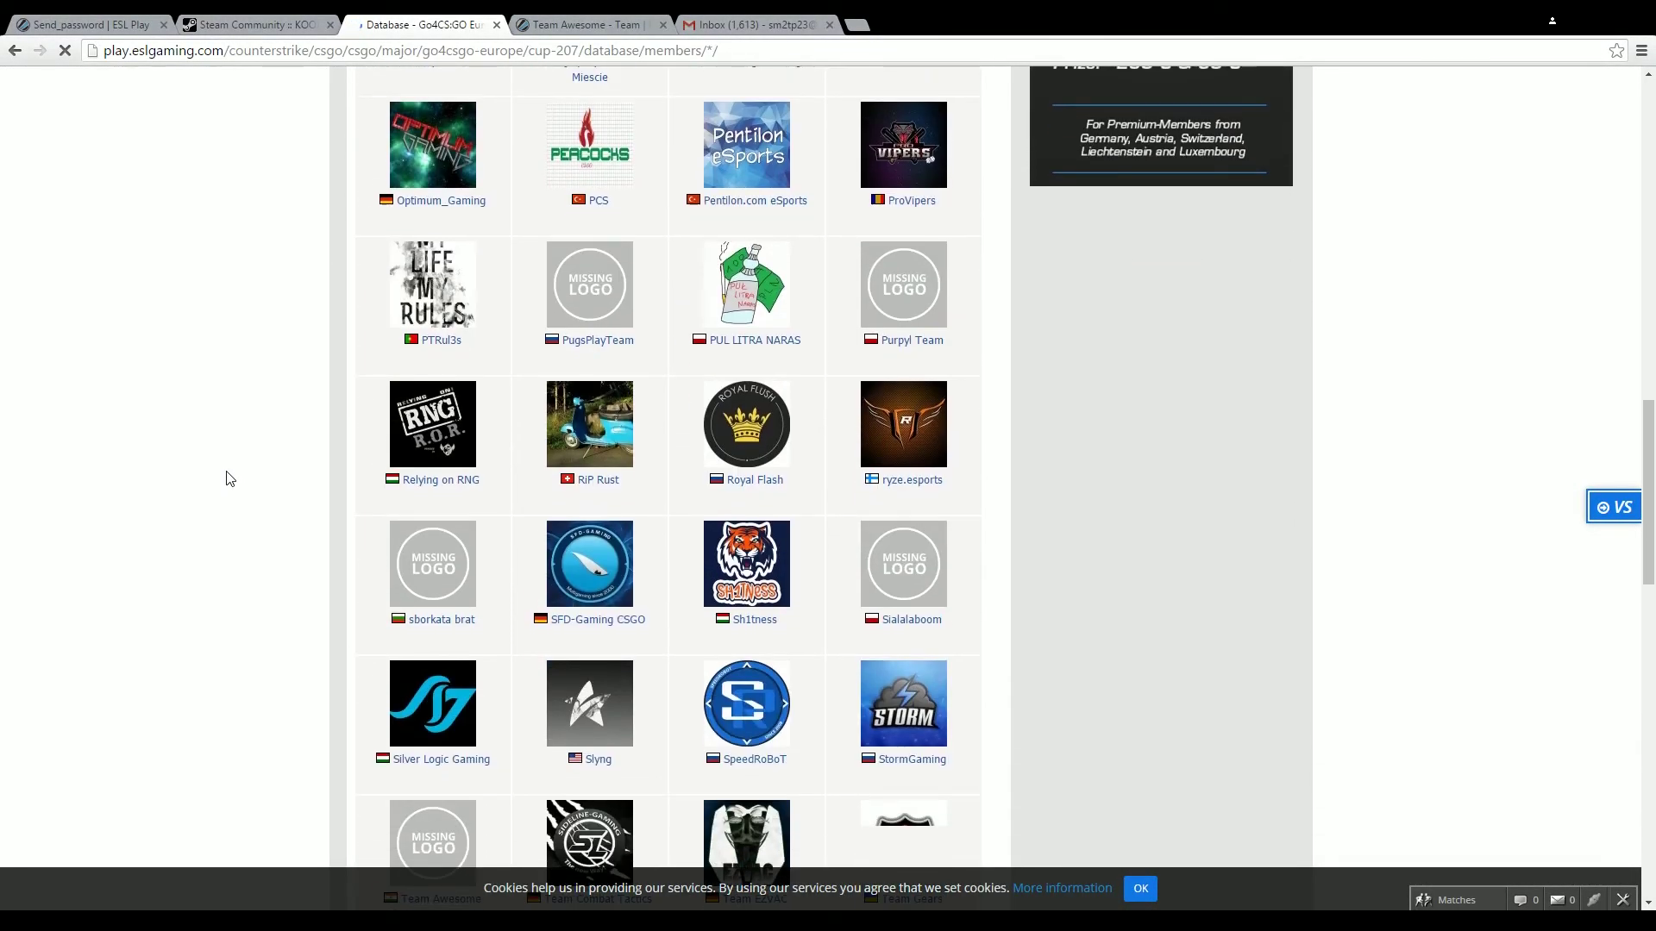
pyautogui.scroll(3, 230, 478)
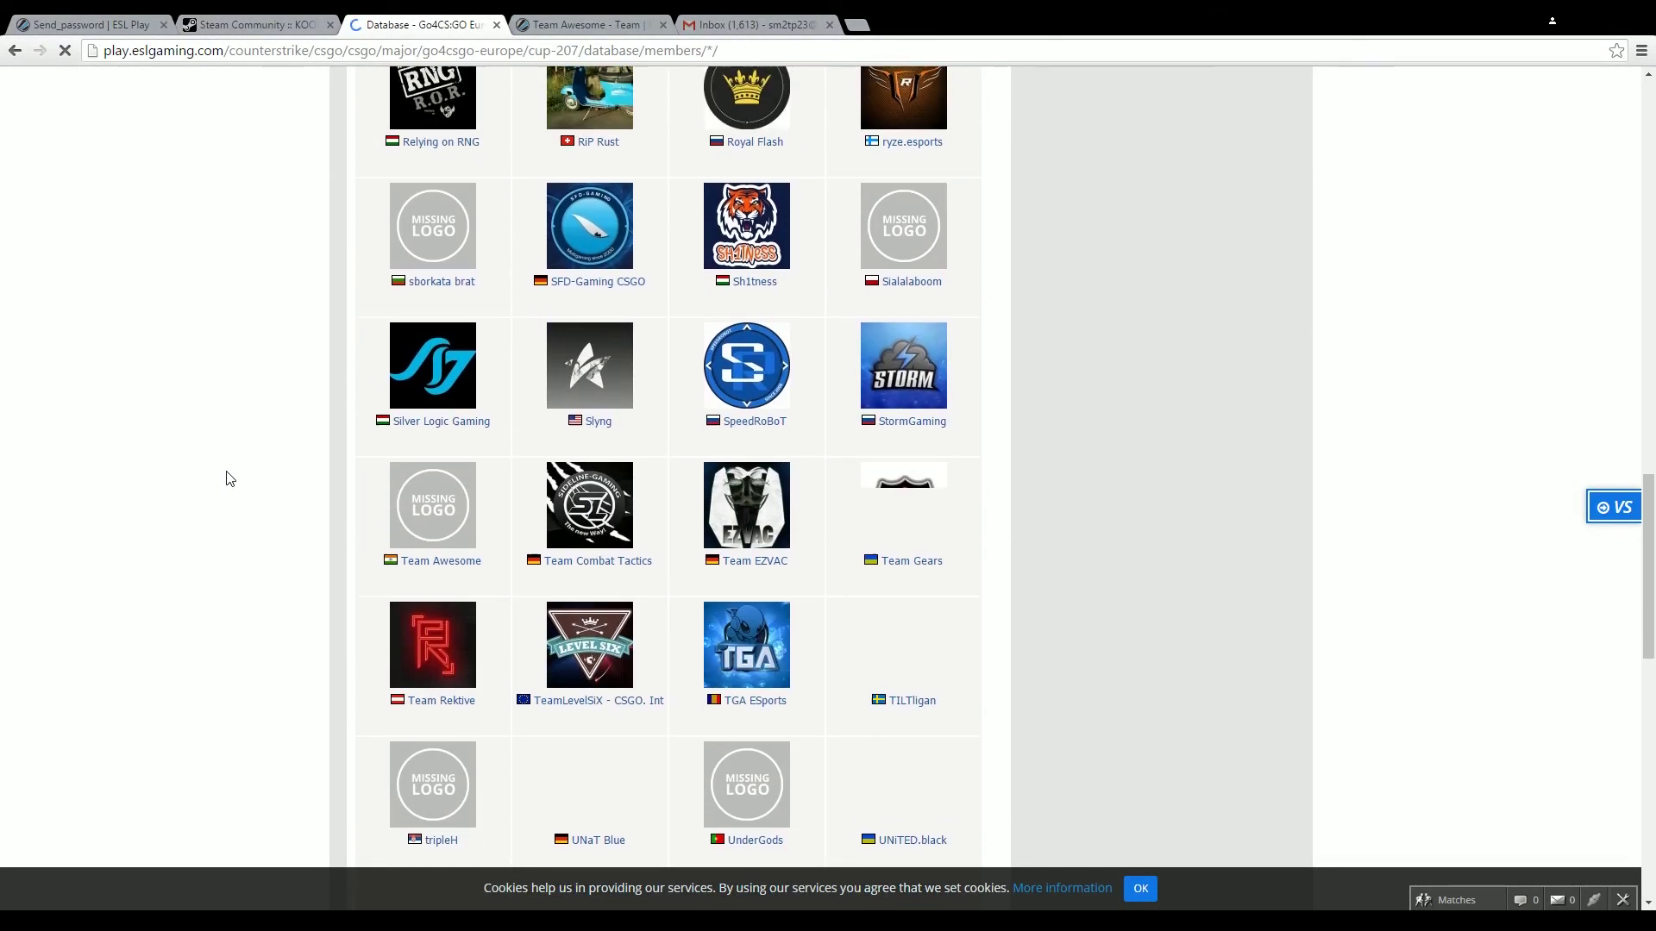
pyautogui.scroll(-2, 380, 699)
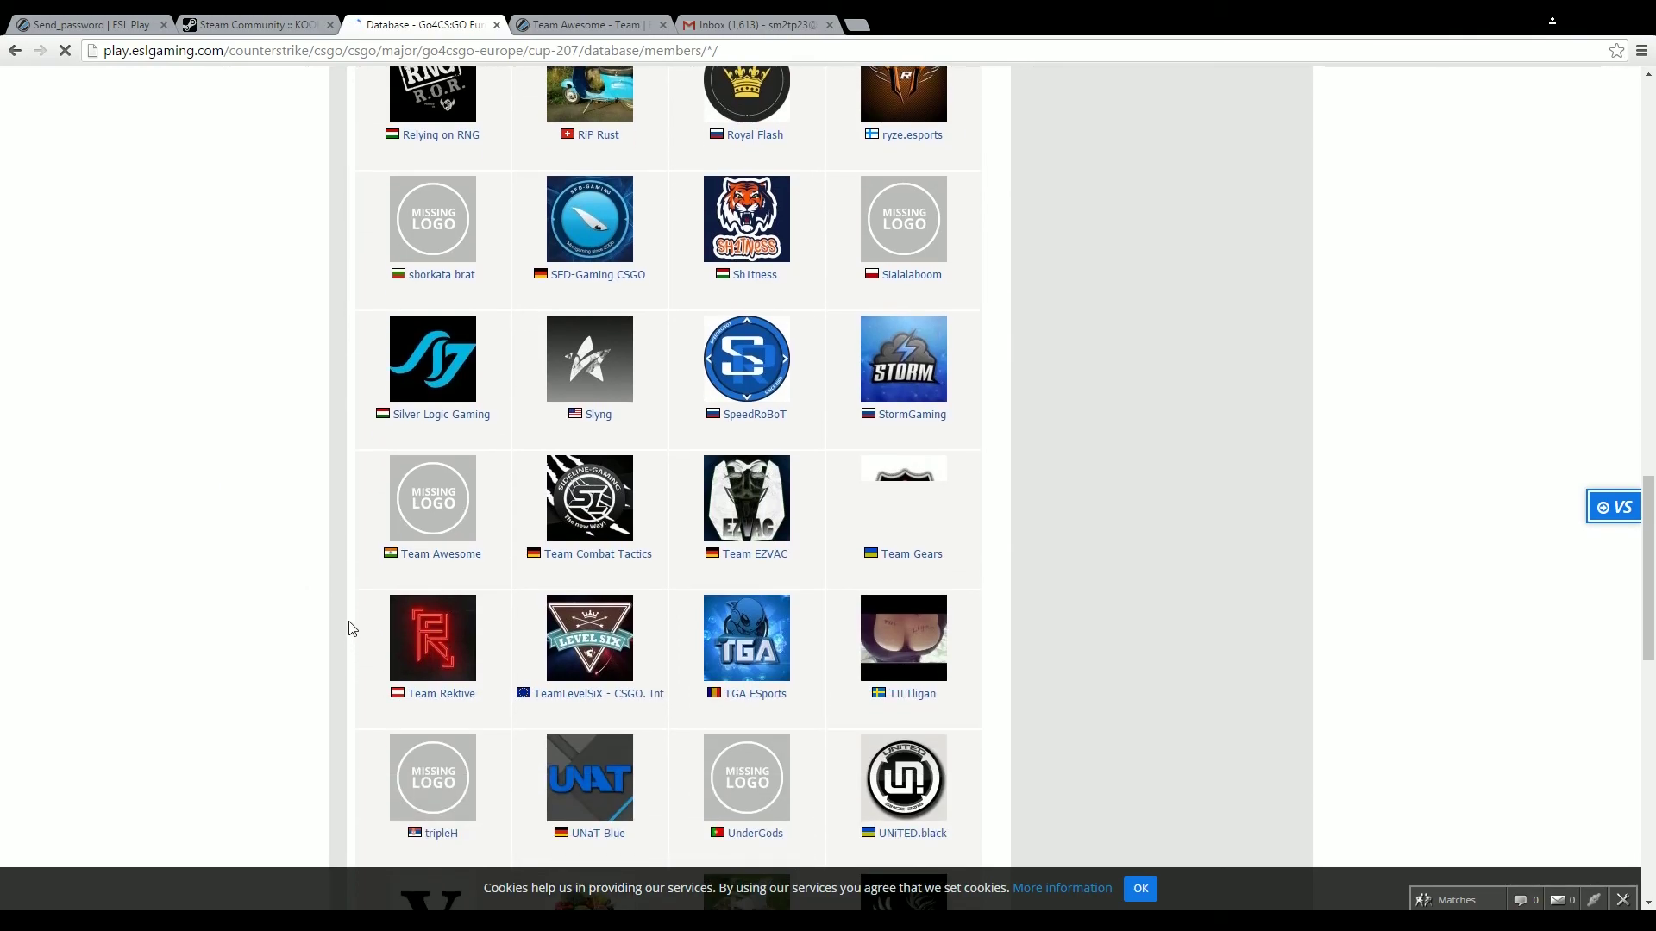
pyautogui.moveTo(363, 560); pyautogui.dragTo(488, 560)
pyautogui.click(497, 574)
pyautogui.click(461, 554)
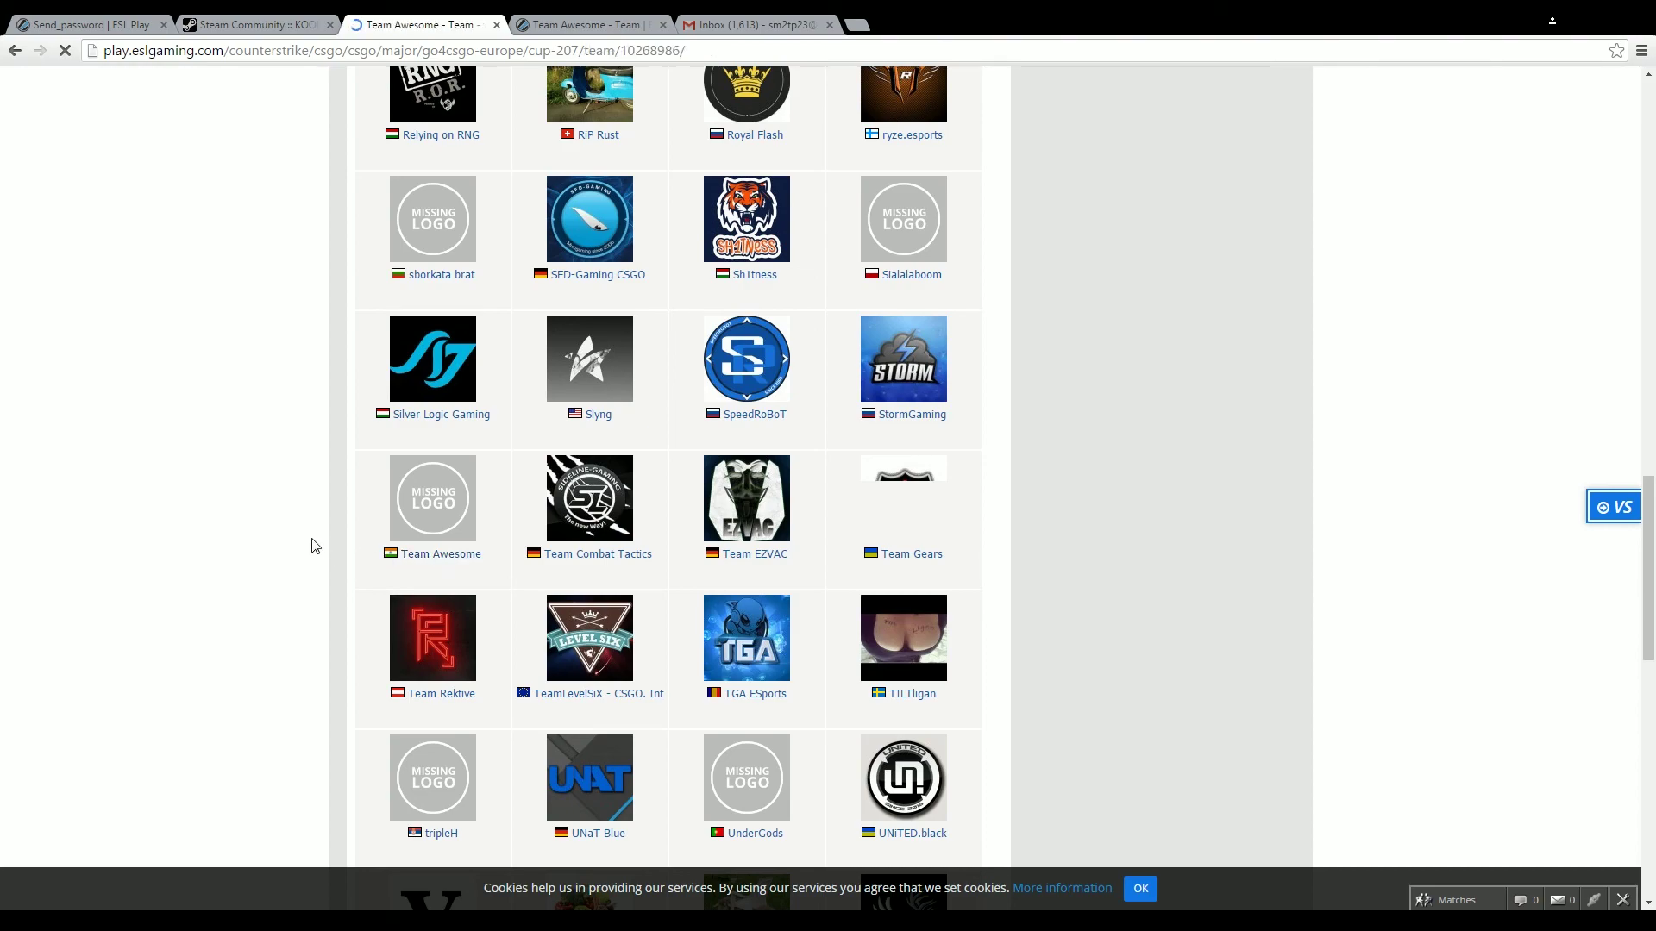